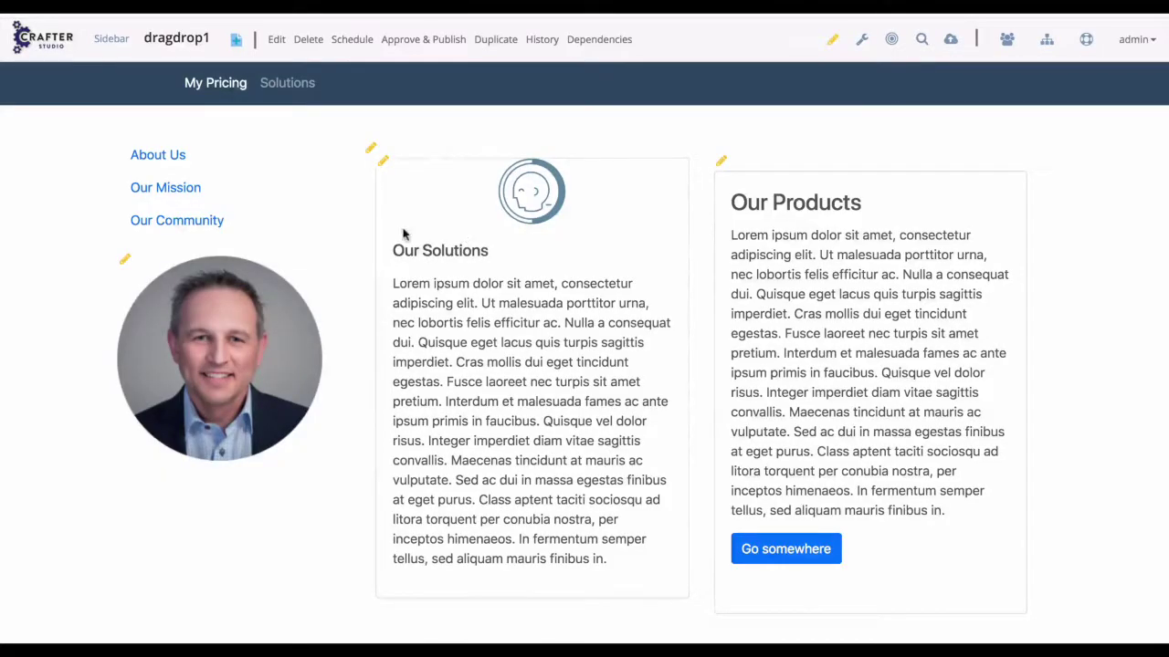
Step: Open the Our Solutions promo box on the Pricing page in its Component Promo Box form
left_click(385, 163)
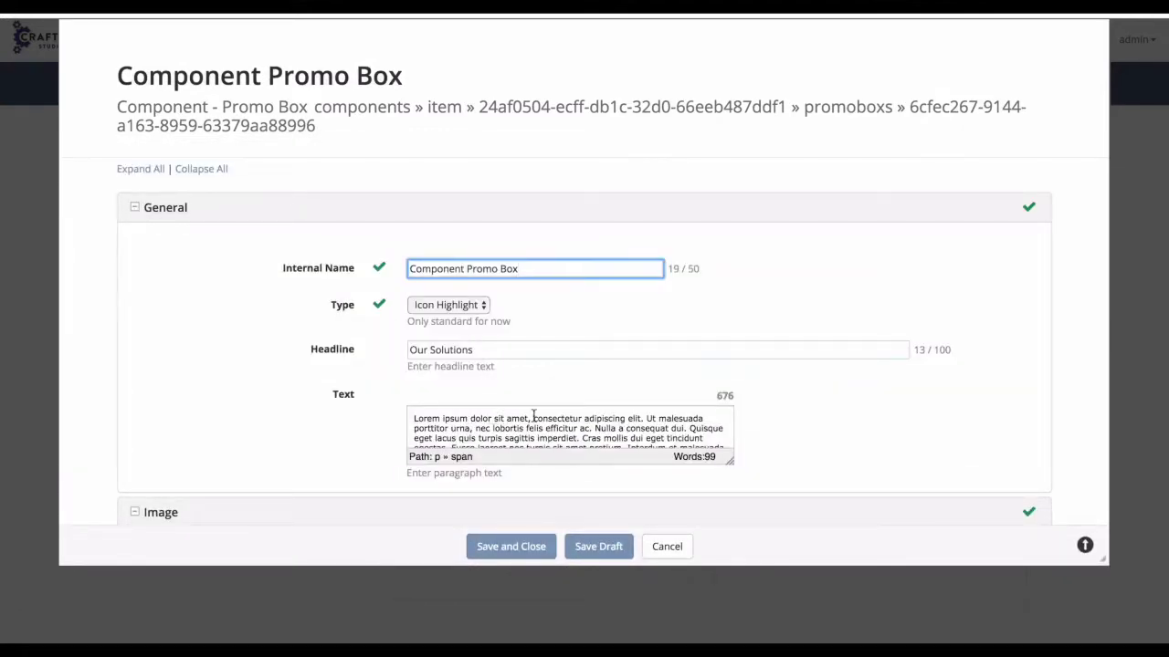
Step: Replace the opening Lorem ipsum words with a 'Check out our products sold in over 3000 stores' paragraph and save
left_click(501, 417)
left_click_drag(501, 416, 371, 417)
type("C")
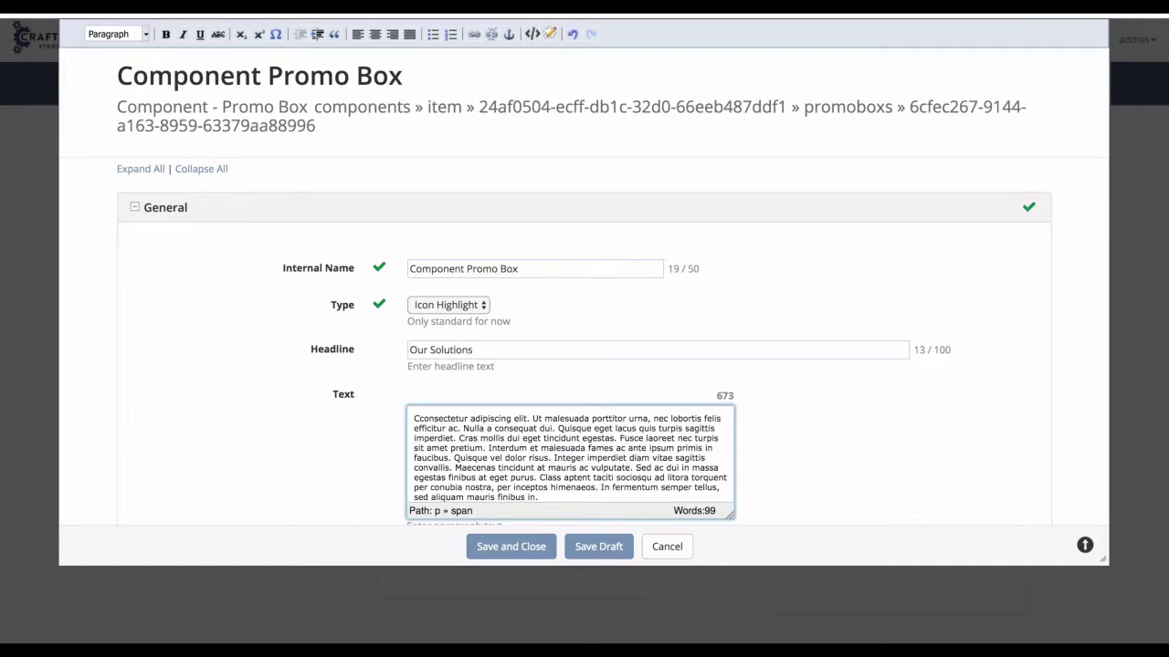
type("heck out our products sold in over ")
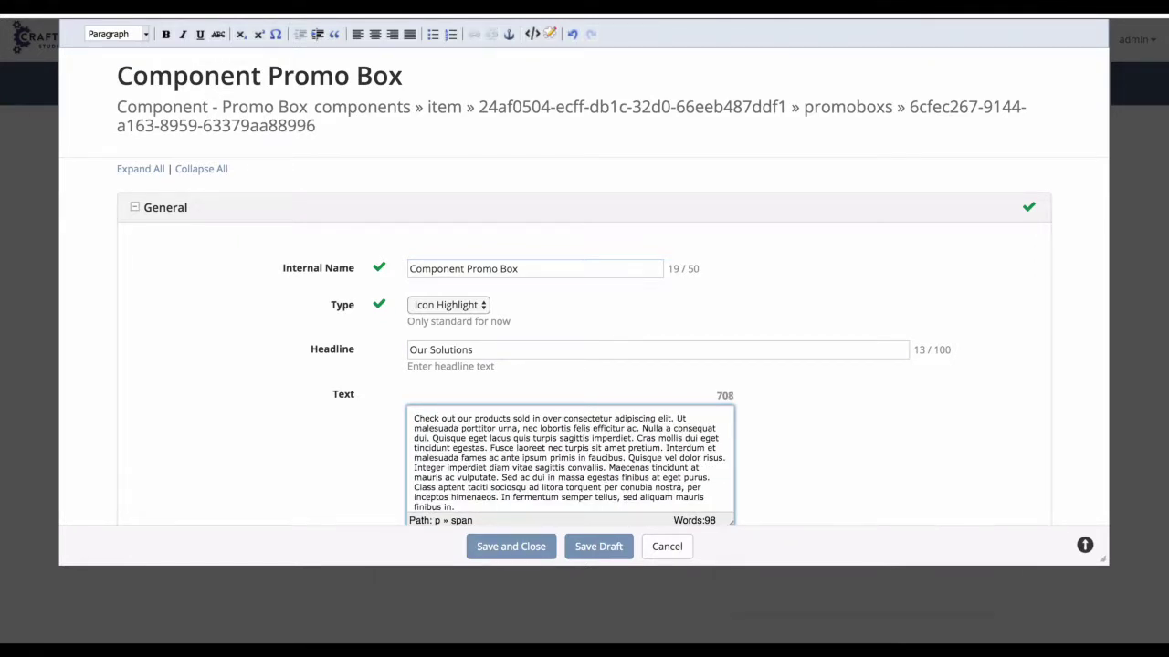
type("3000 st")
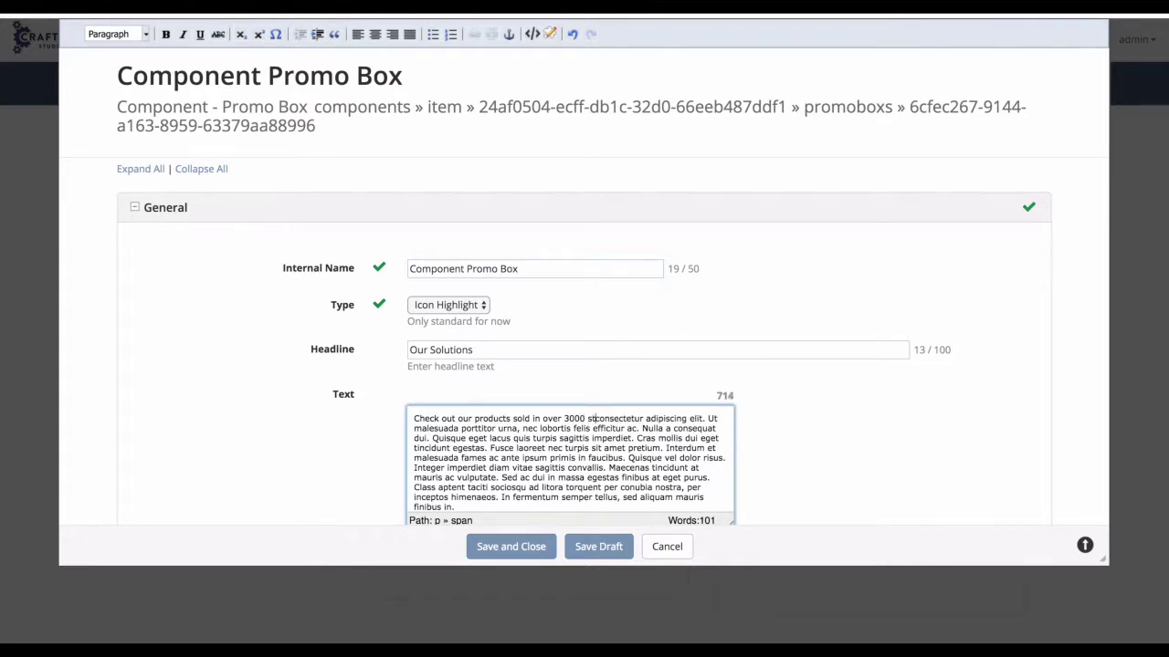
type("ores")
key("Return")
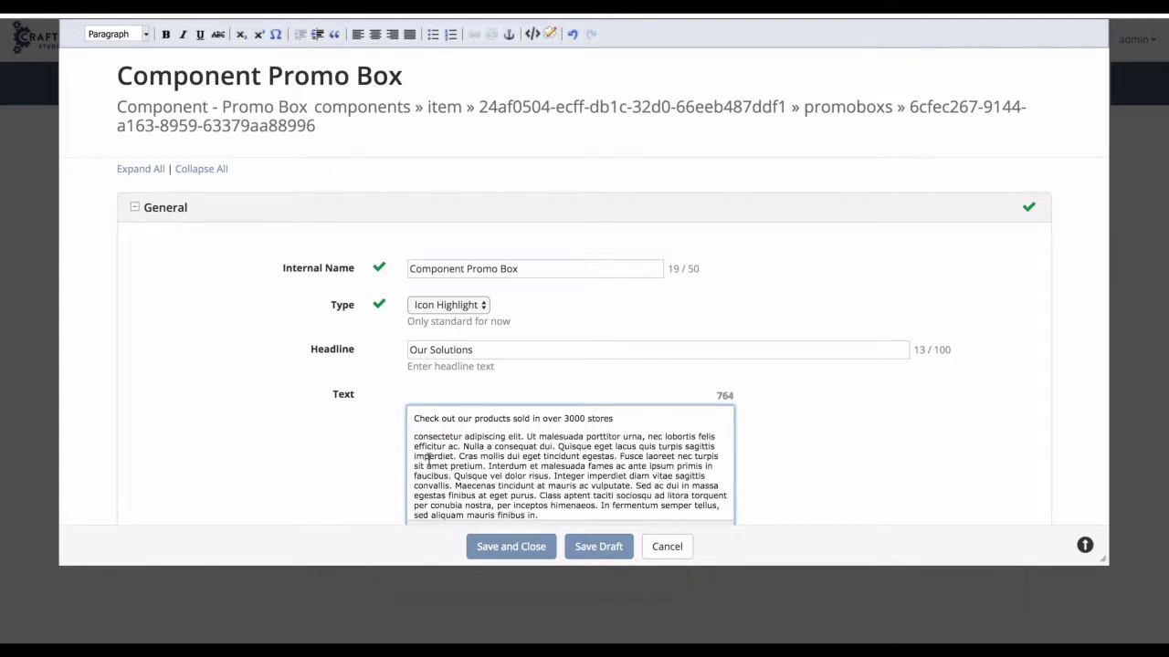
left_click(512, 546)
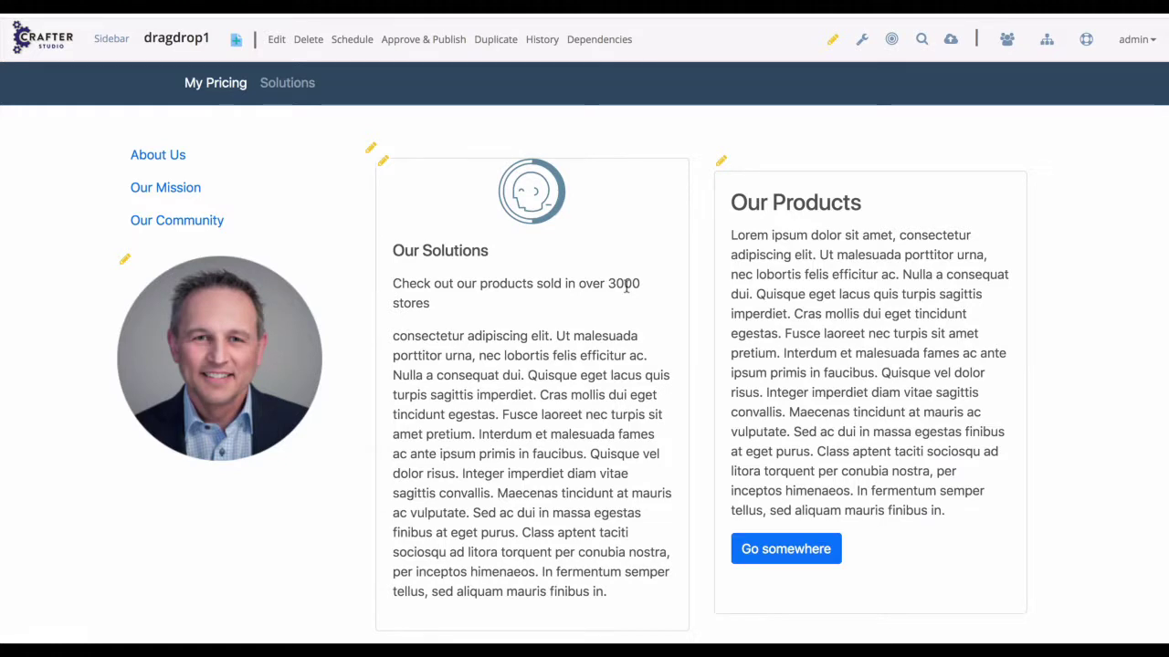
left_click(384, 167)
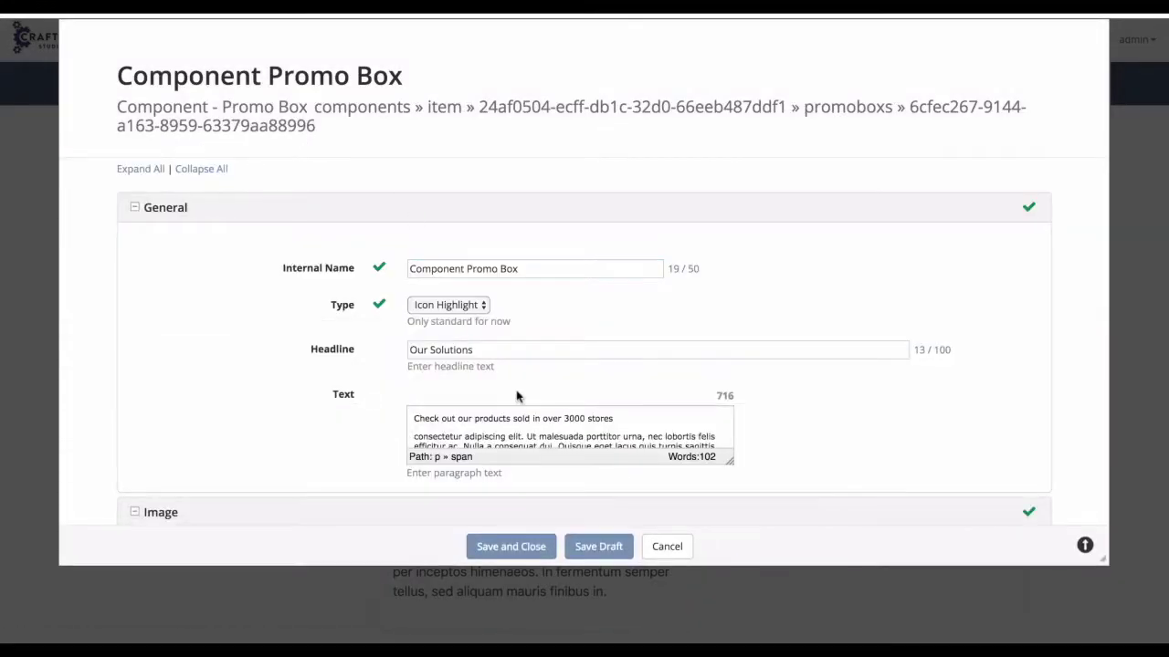
Step: Swap the fixed 3000 in the promo line for the Store Count macro and save
left_click(535, 425)
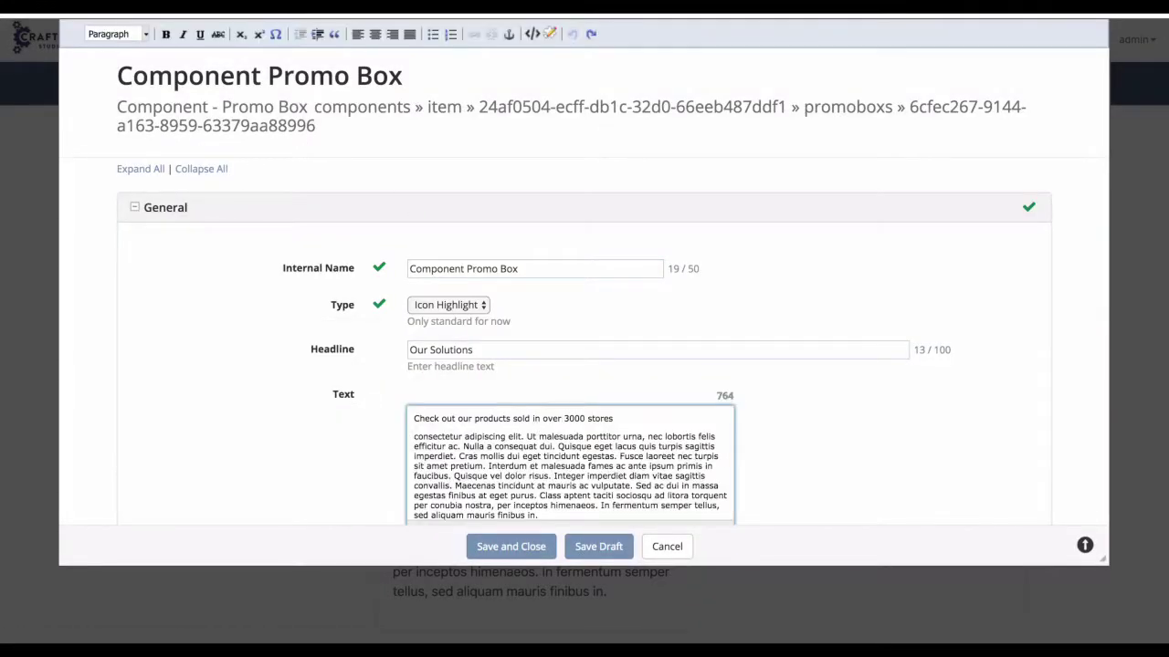
left_click_drag(563, 419, 589, 418)
key("BackSpace")
left_click(548, 34)
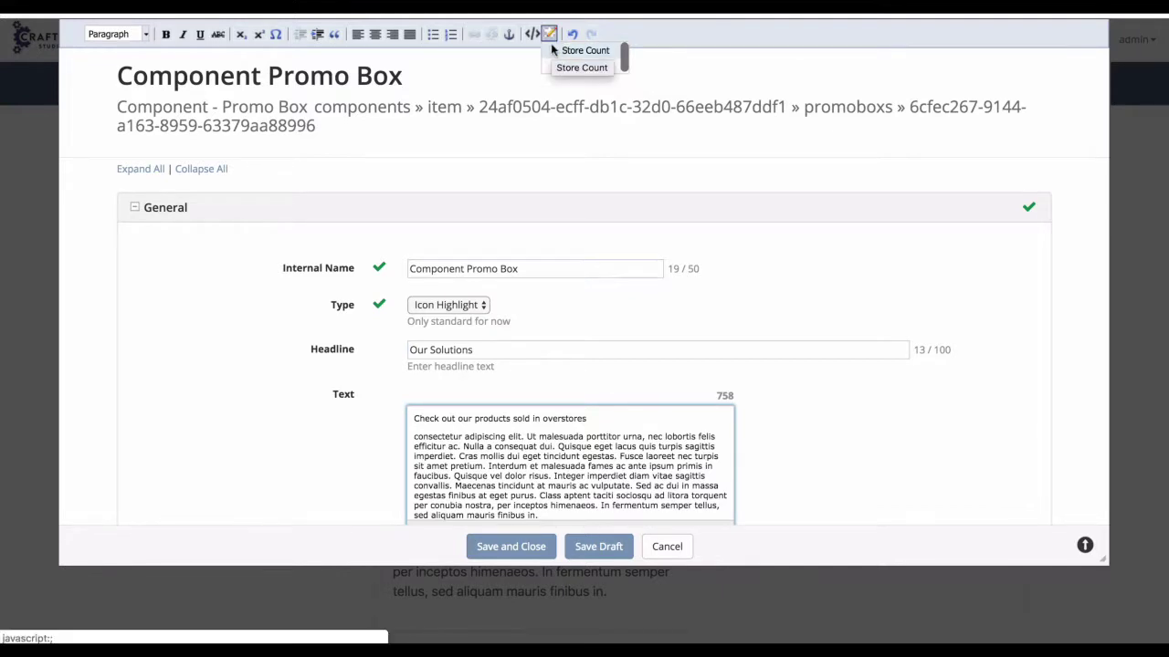
left_click(552, 48)
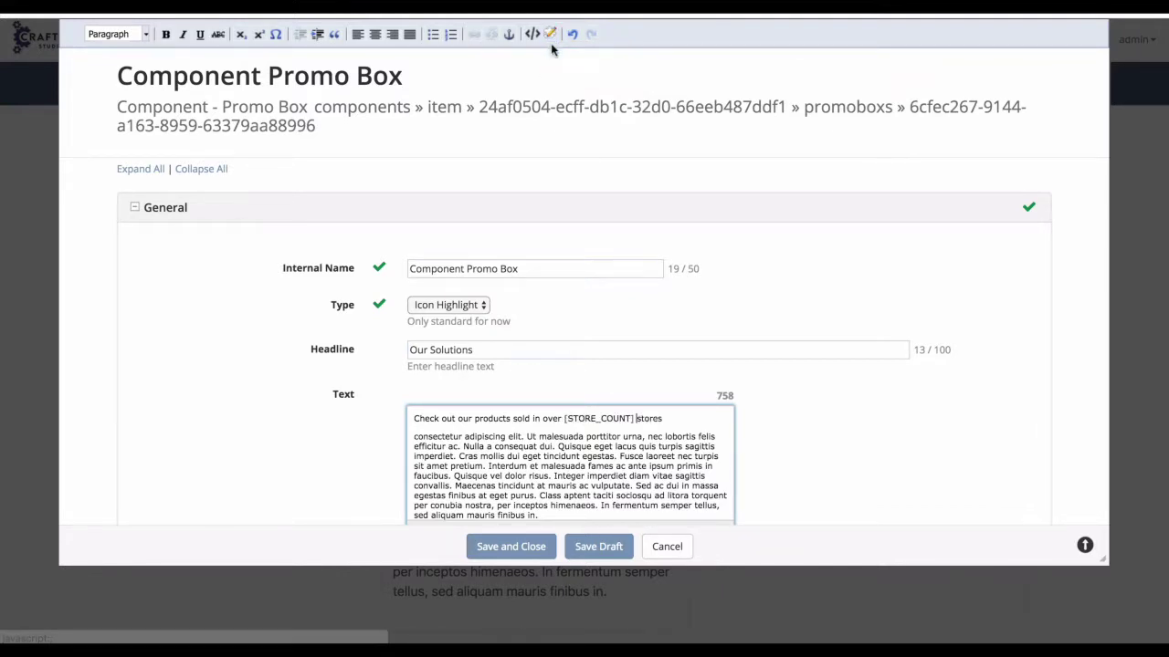
left_click(540, 546)
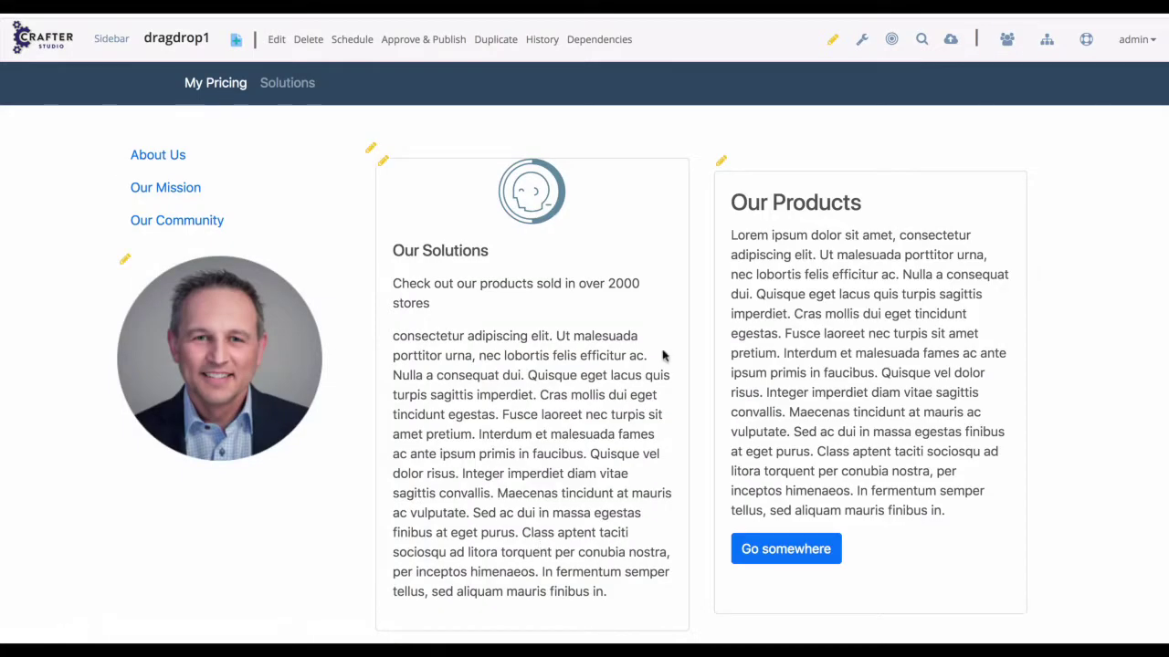
Step: Expand Components, then the components and macros folders in the Sidebar to reach Store Macros
double_click(630, 284)
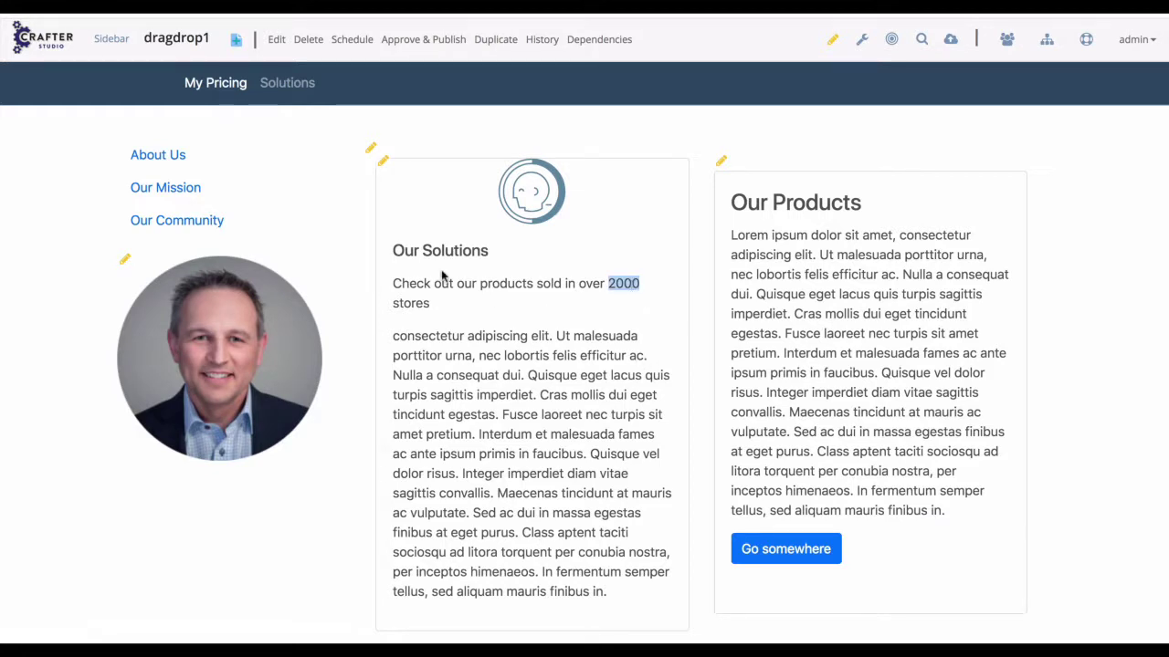
left_click(111, 40)
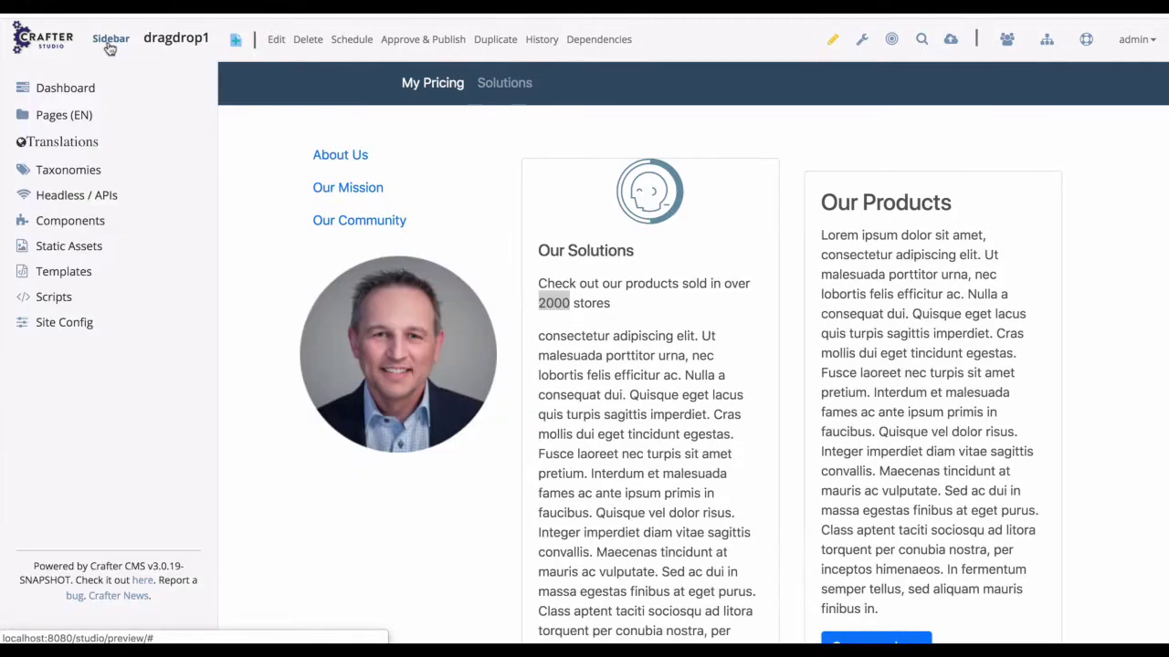
left_click(67, 221)
left_click(22, 235)
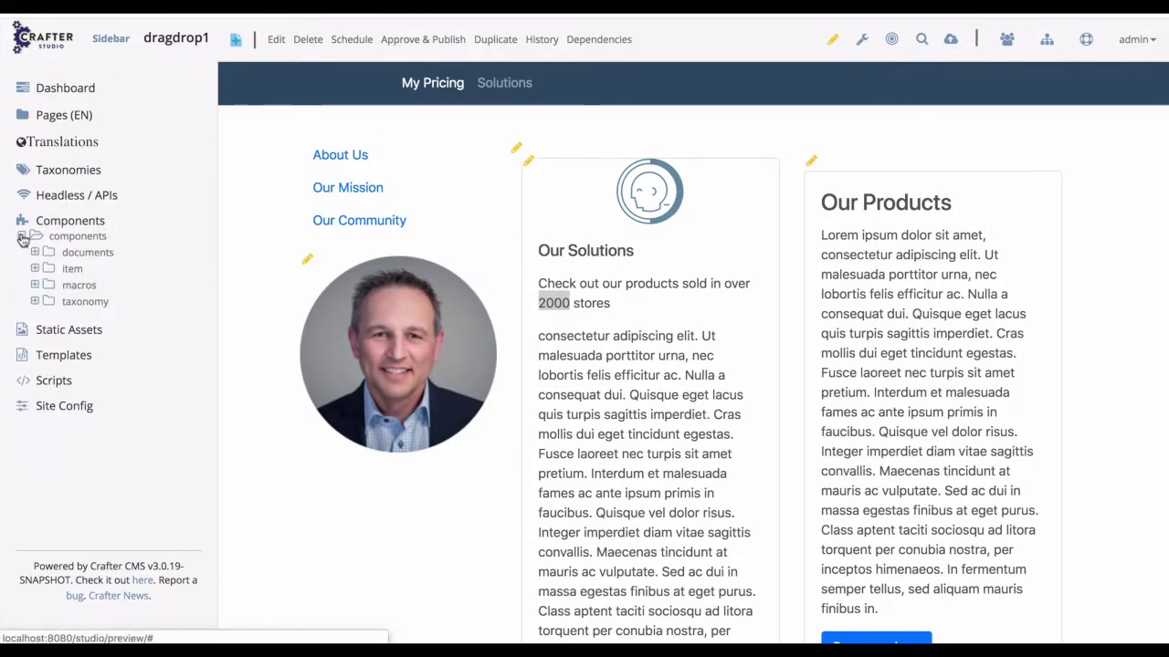
left_click(36, 286)
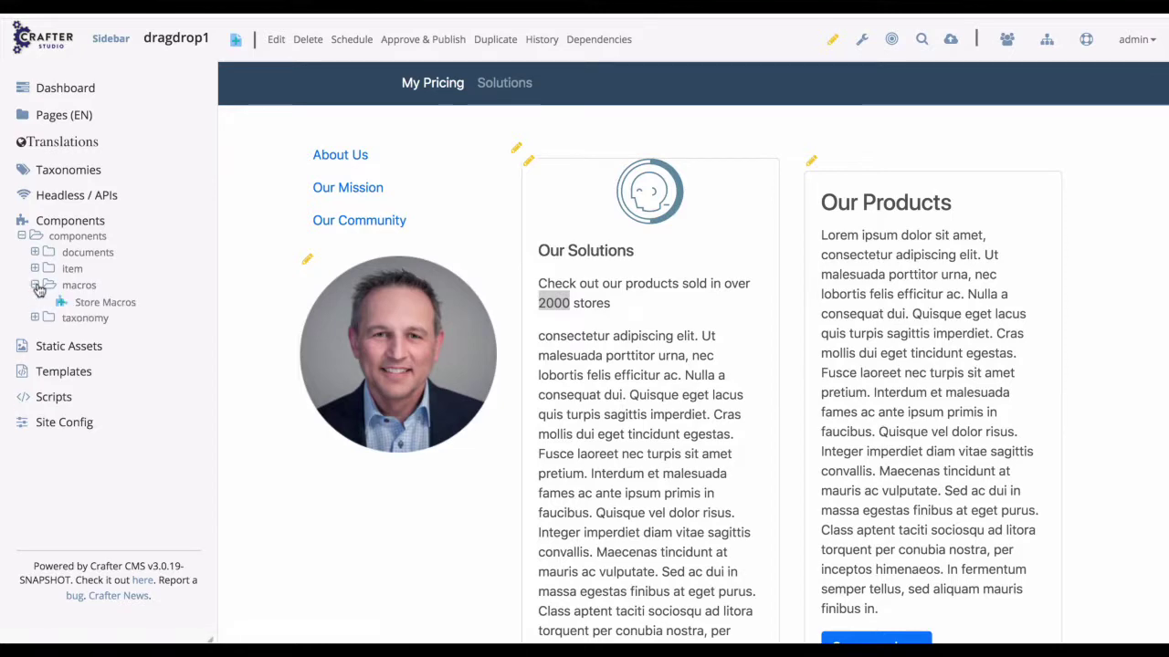
right_click(93, 306)
Step: Edit Store Macros so the STORE_COUNT value reads 10,000, then save it
left_click(102, 311)
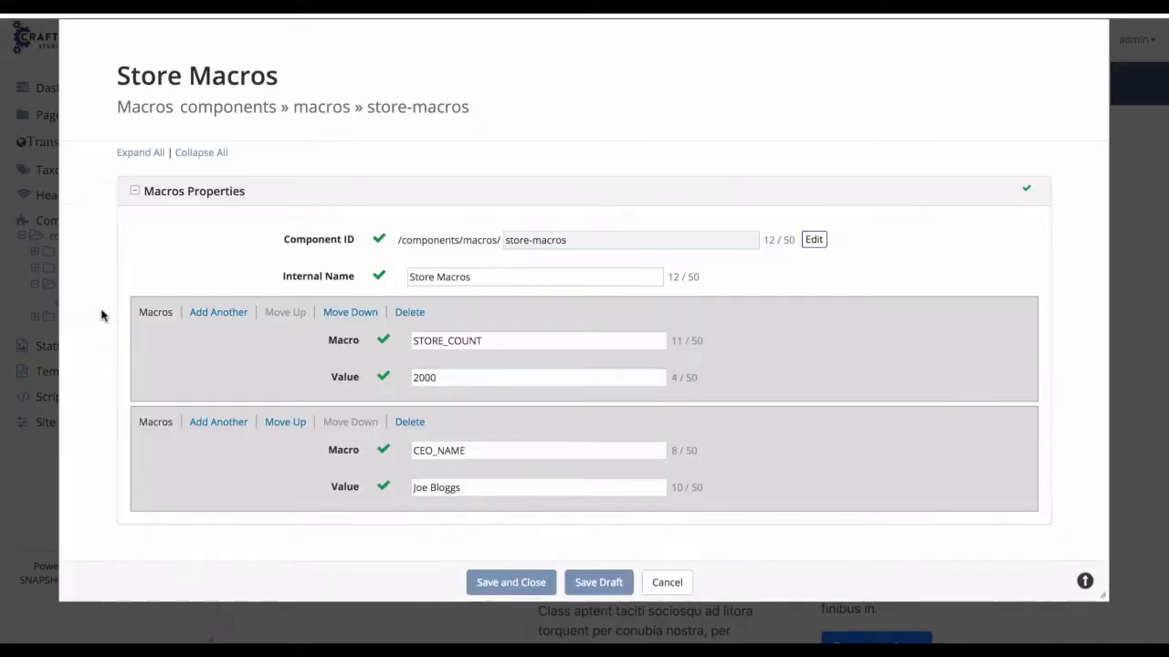
left_click(418, 377)
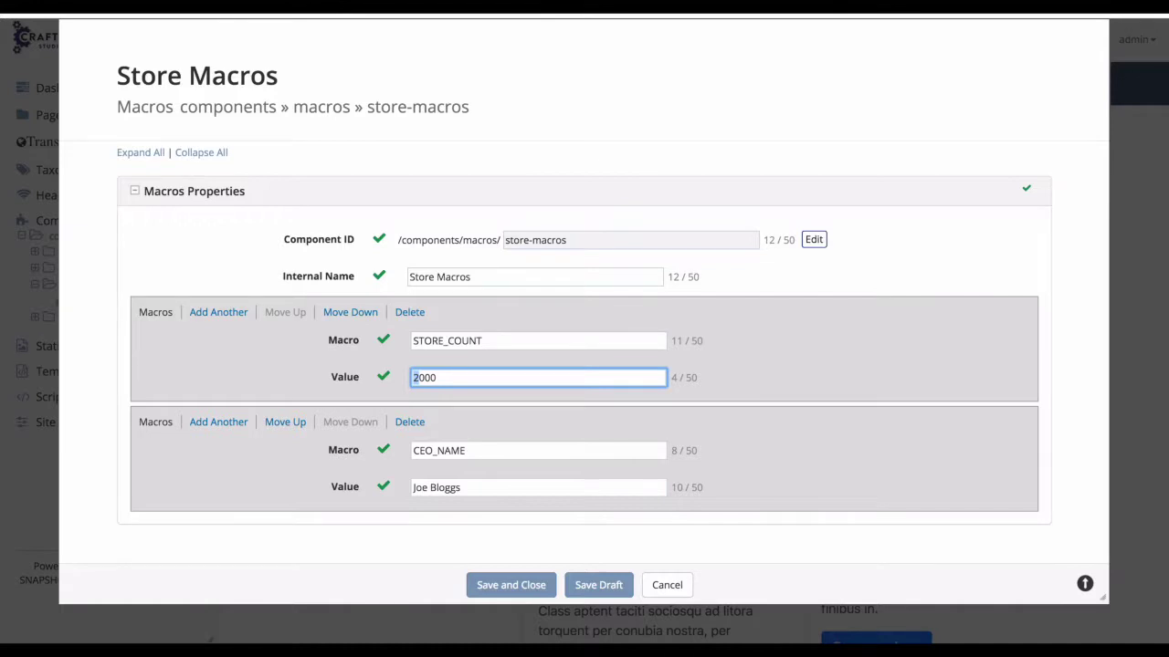
type("1")
key("Delete")
type("0,")
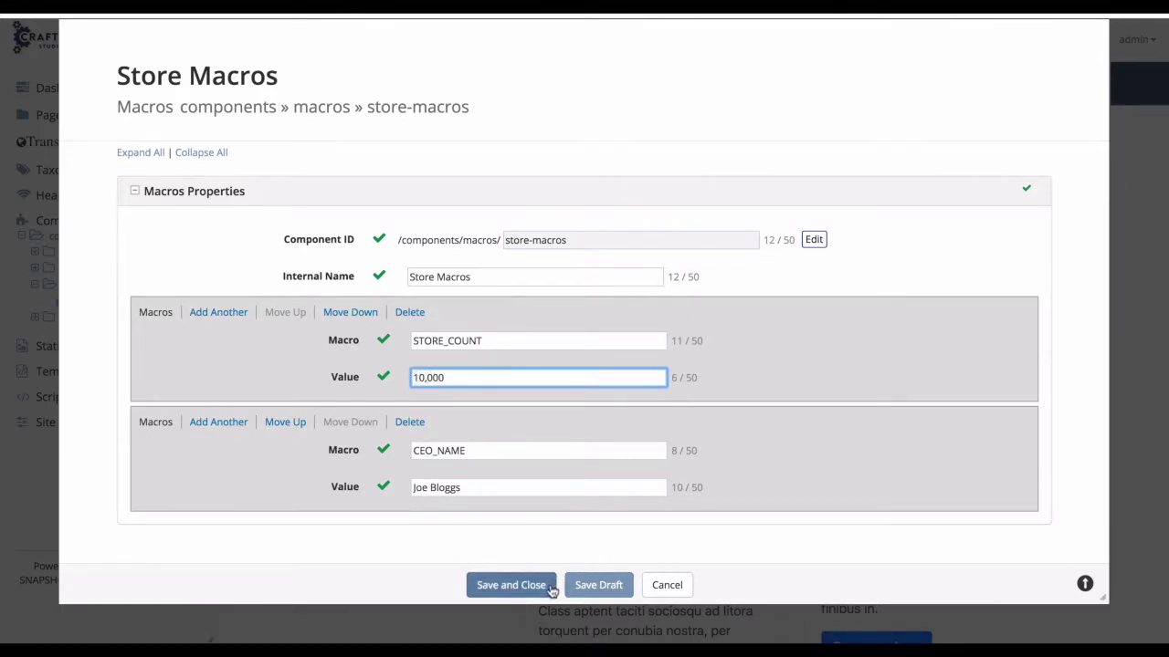
left_click(543, 593)
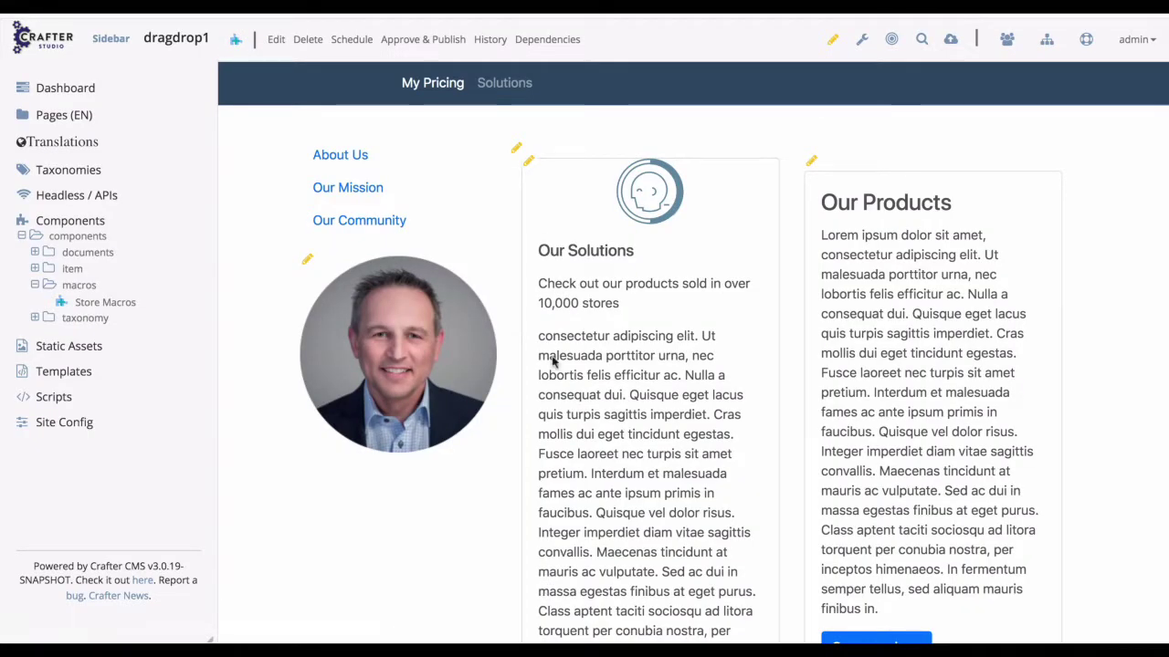
left_click_drag(537, 303, 582, 303)
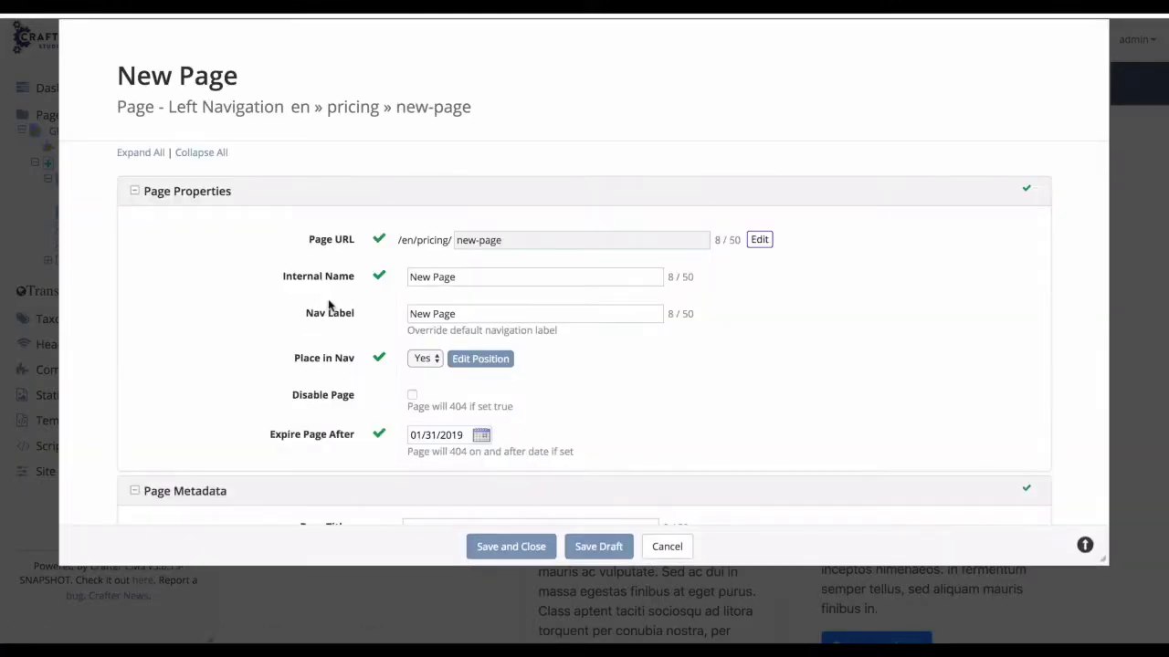
Step: Reword the New Page's Page Description to 'Updated description for New page' and save the page
scroll(329, 306, "down", 2)
scroll(328, 305, "down", 2)
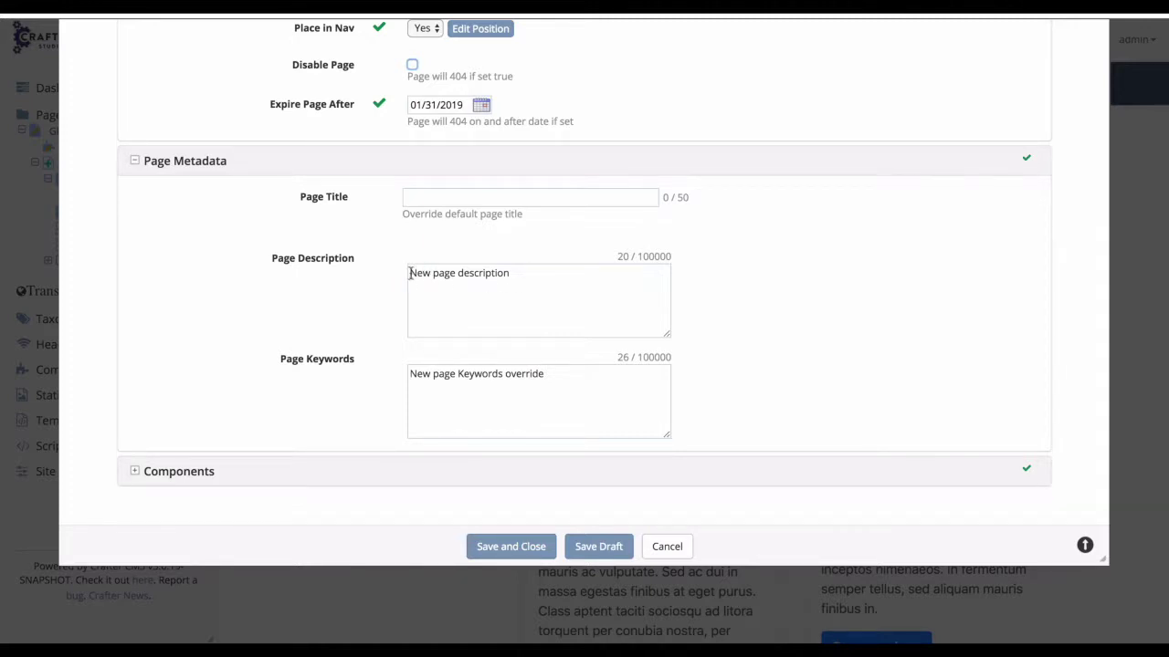
left_click(410, 274)
type("Updated de")
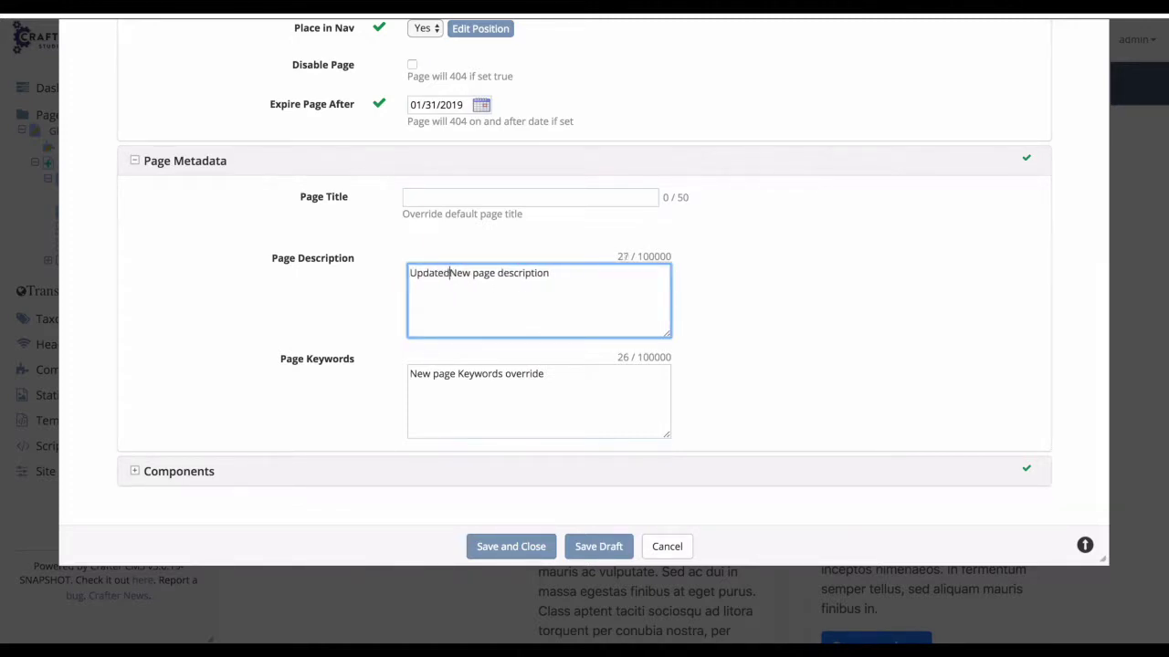
type("scription for")
key("End")
key("ctrl+BackSpace")
key("BackSpace")
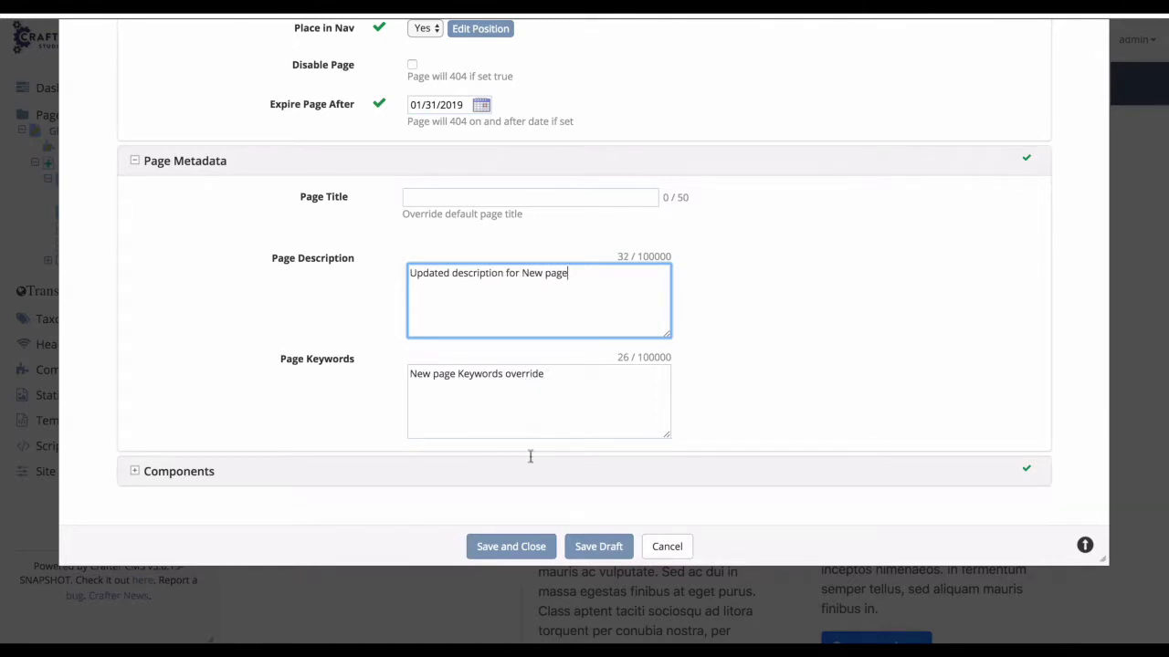
left_click(529, 546)
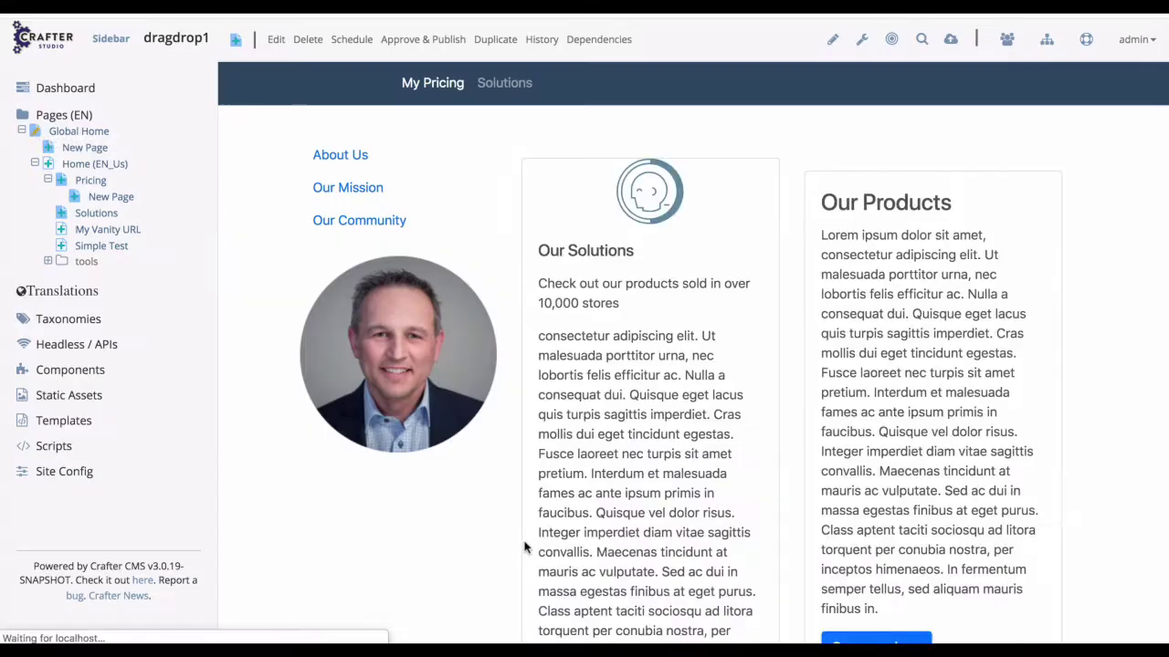
left_click_drag(490, 148, 23, 139)
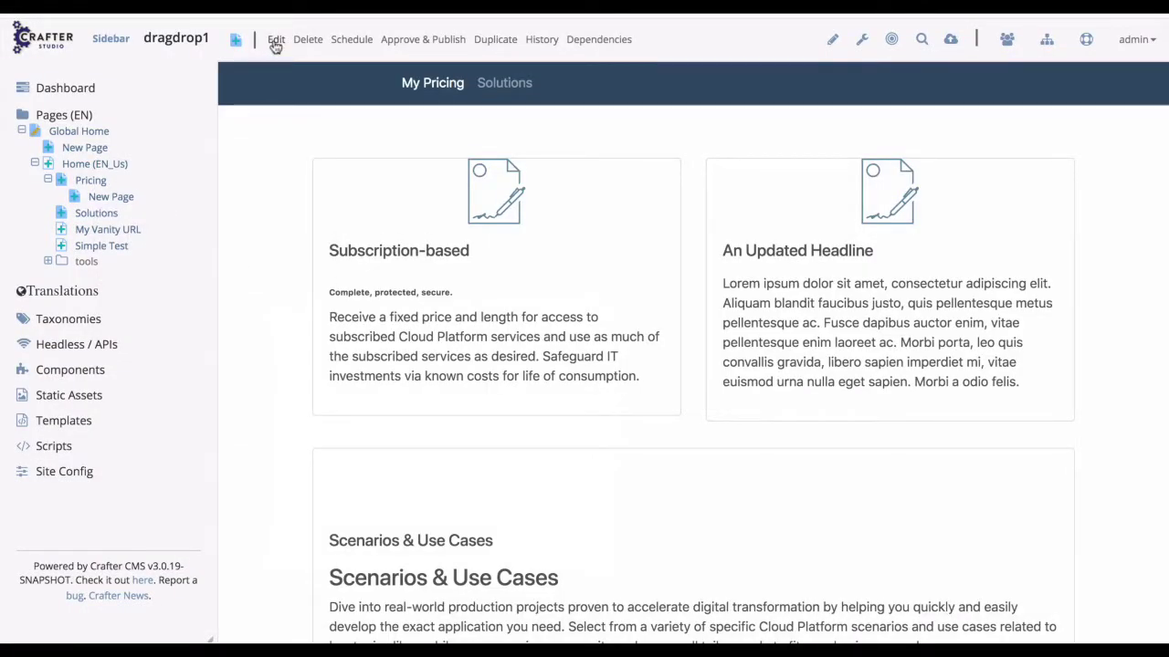
Step: Open the Pricing page properties and cancel out without saving any changes
left_click(276, 41)
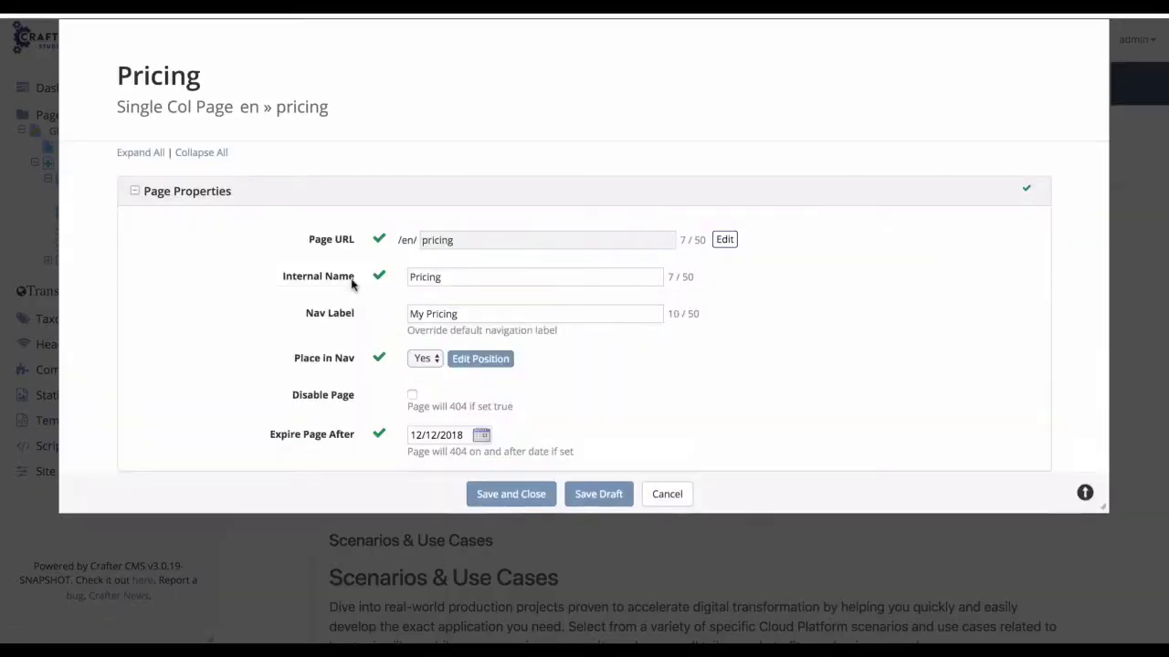
scroll(353, 278, "down", 5)
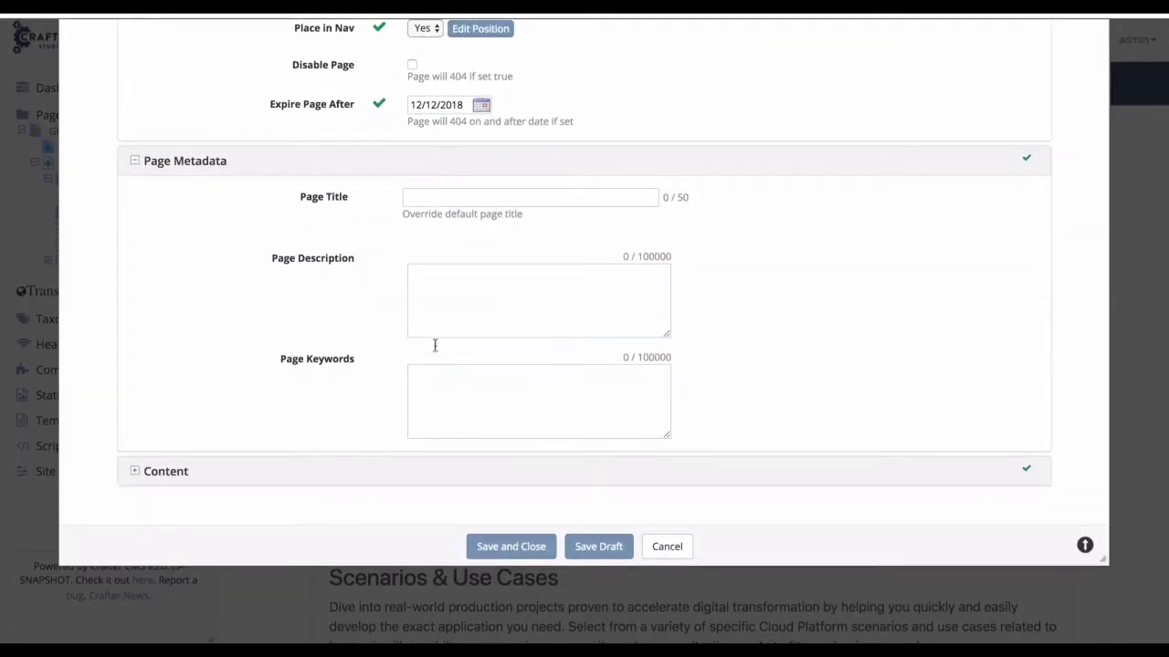
left_click(666, 546)
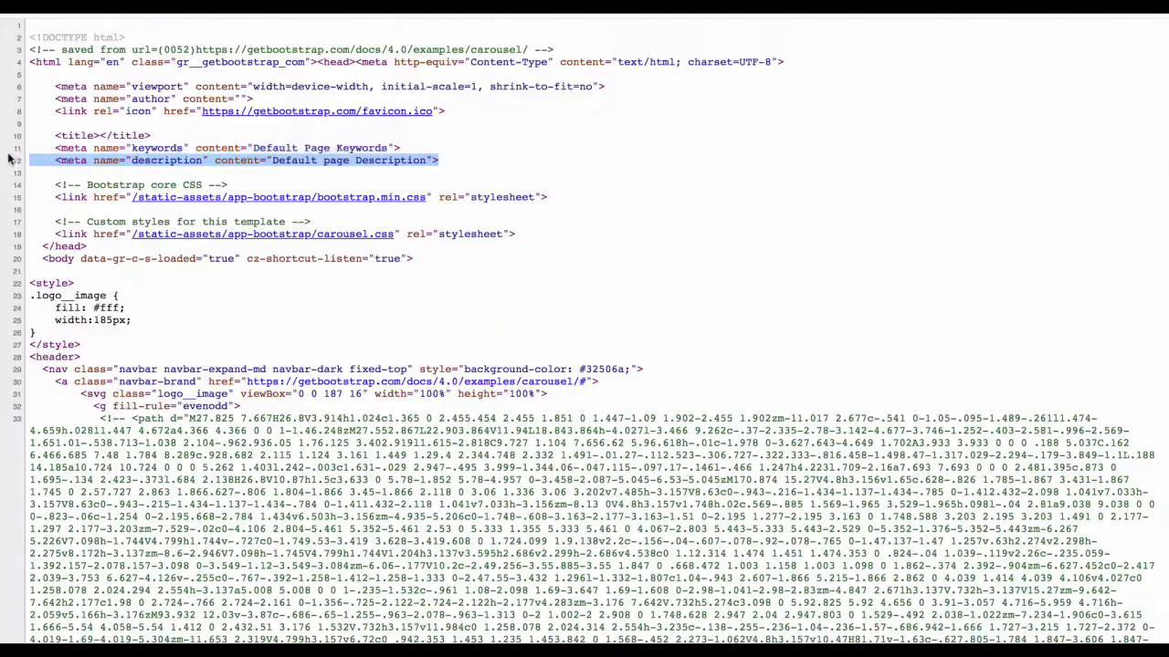
left_click_drag(6, 165, 3, 152)
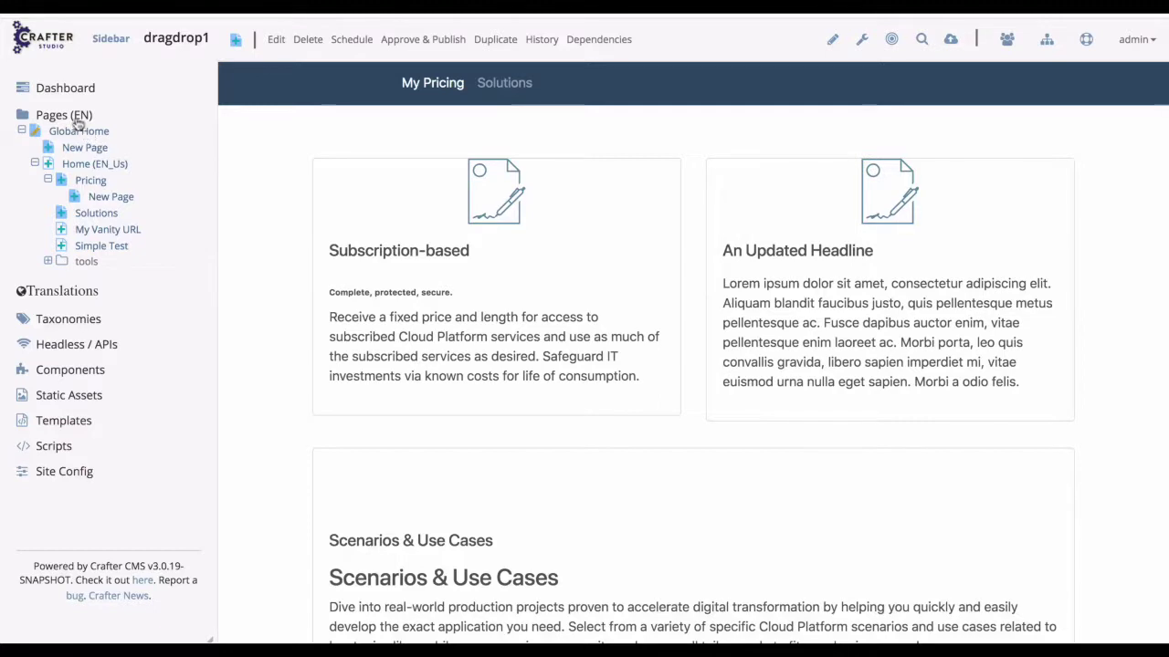
left_click_drag(78, 121, 62, 144)
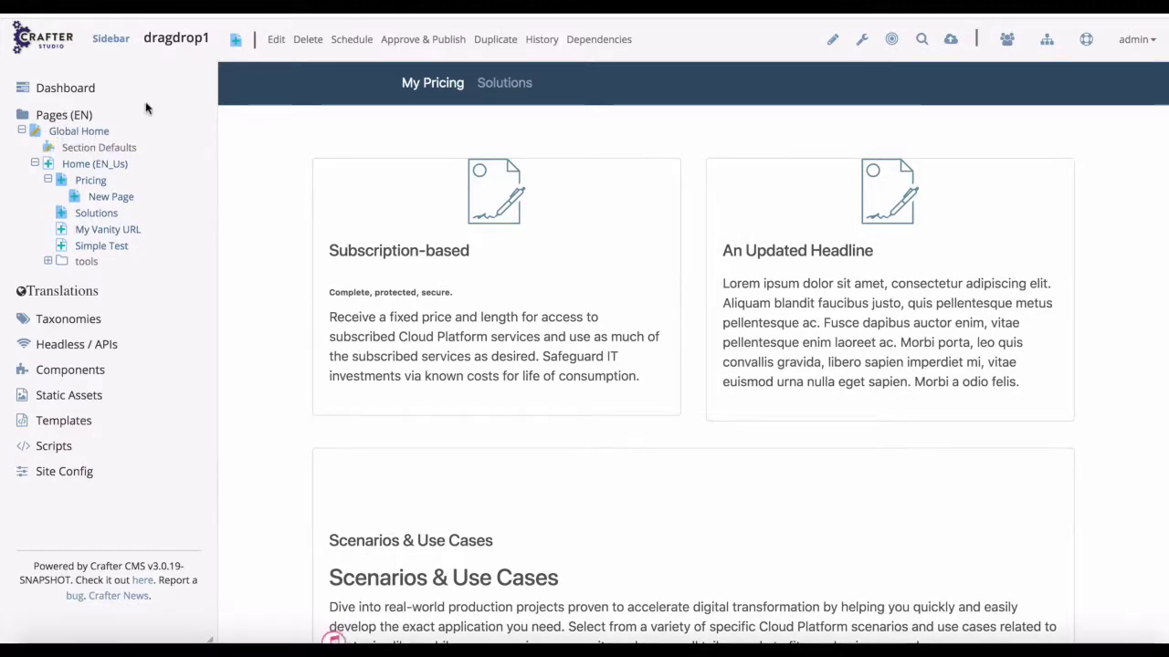
Step: Edit Section Defaults, changing Page Description to 'Updated default page description'
right_click(125, 150)
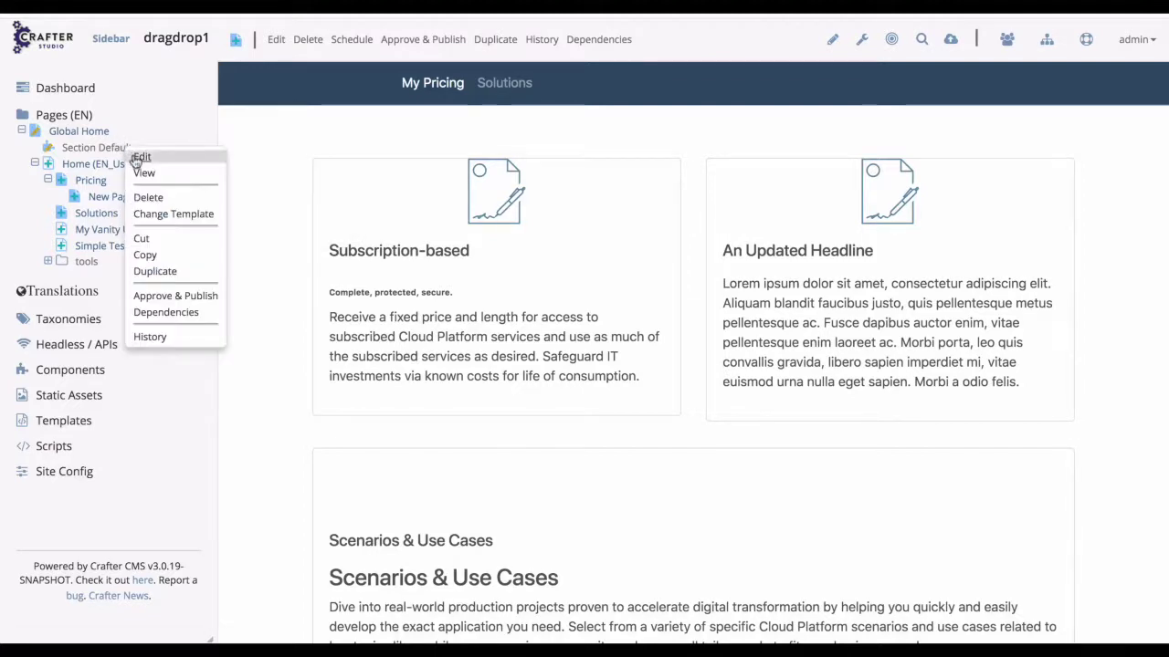
left_click(133, 158)
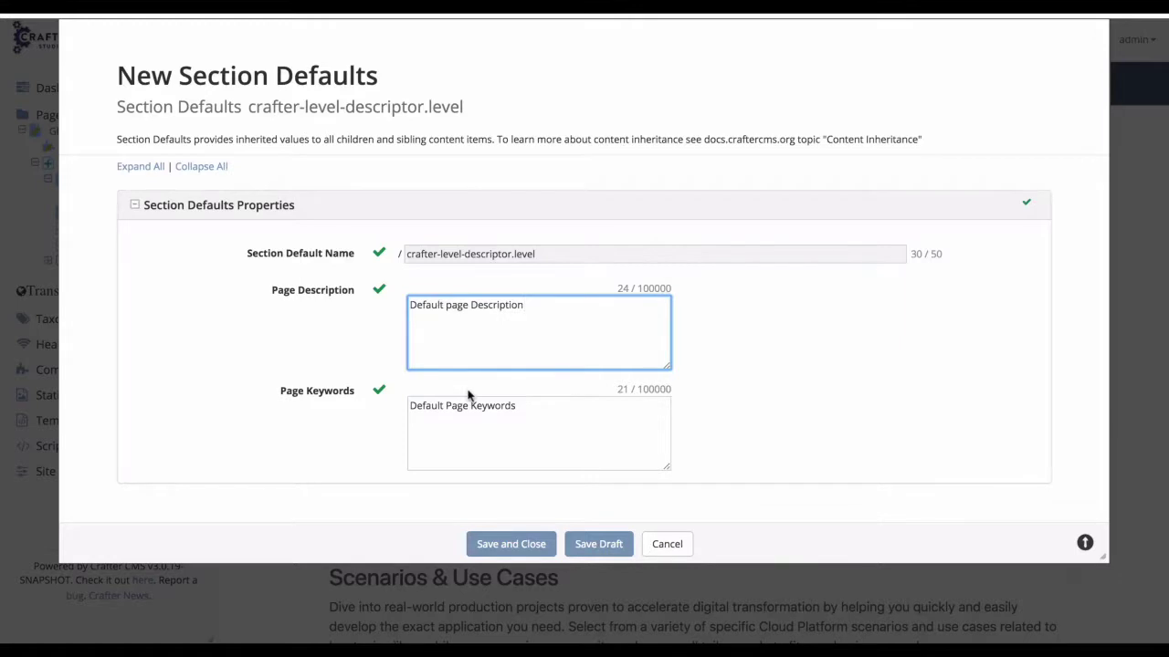
left_click(409, 307)
type("Updated")
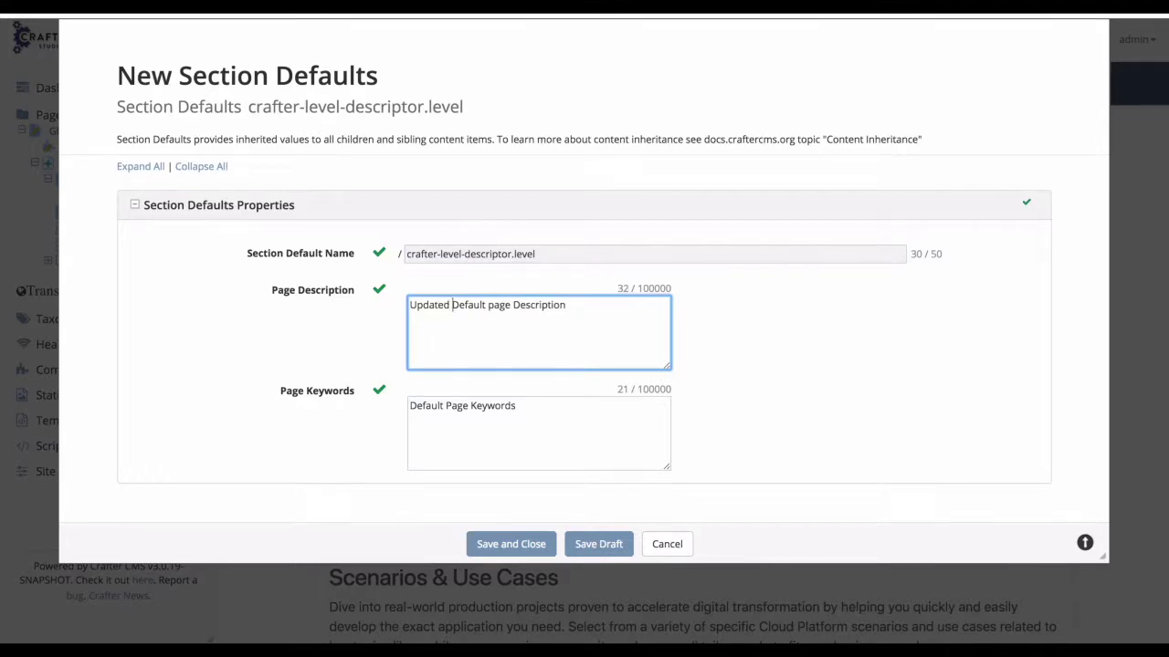
key("Delete")
type("d")
Step: Set Page Keywords to 'Updated default page keywords' and save the section defaults
key("Tab")
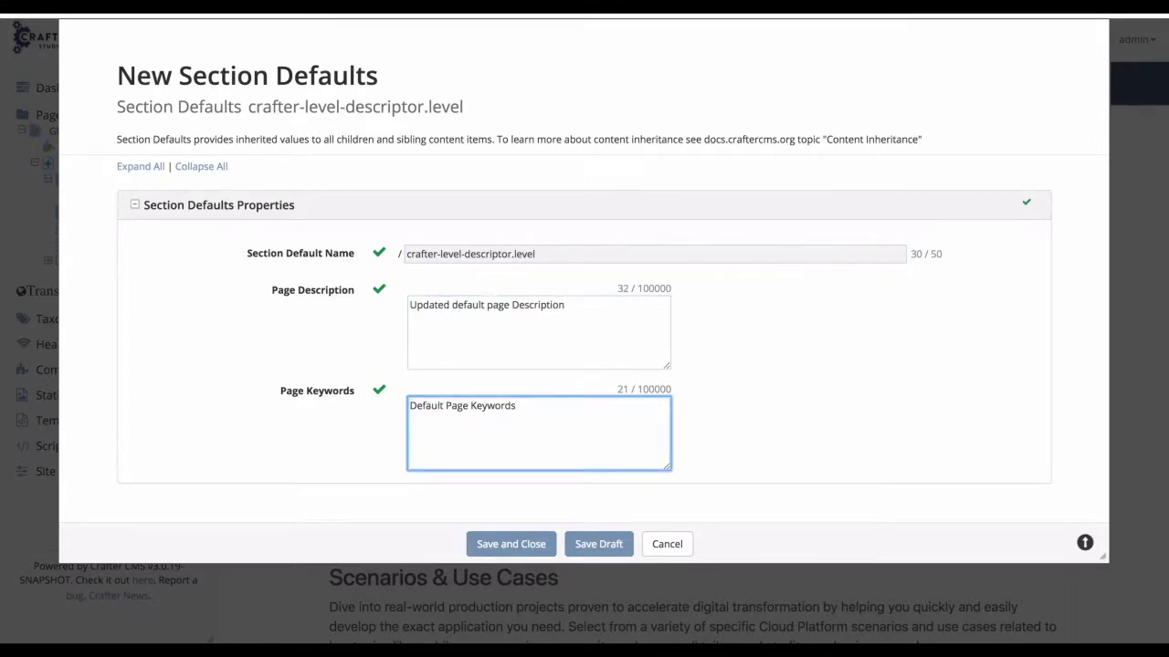
type("Updated ")
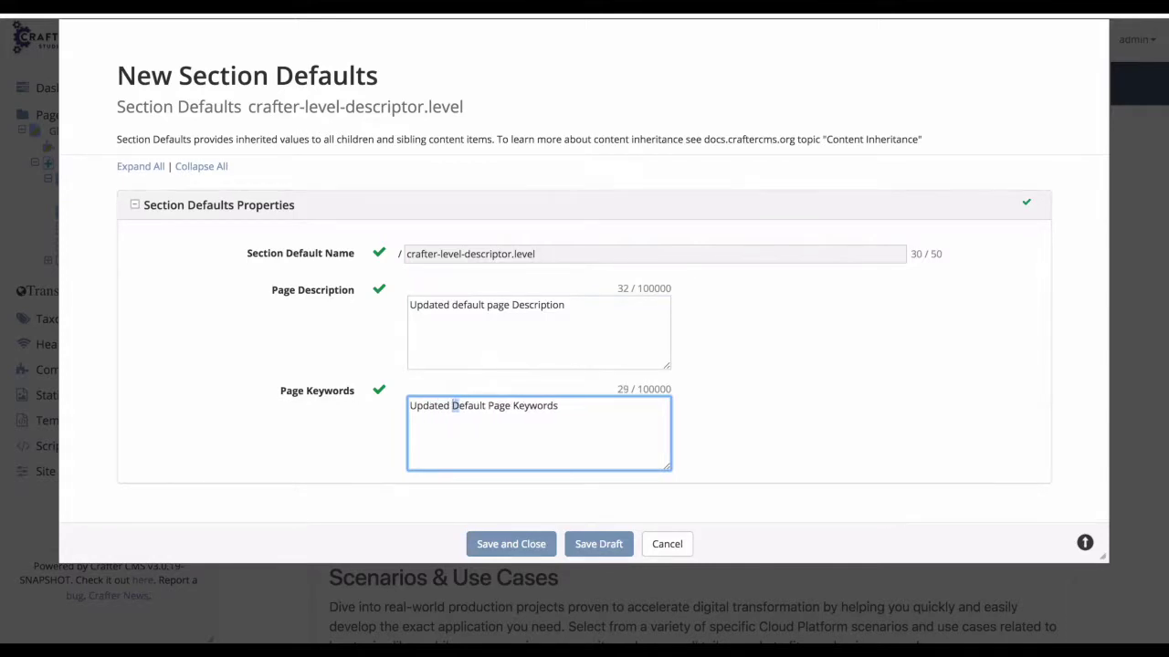
type("d")
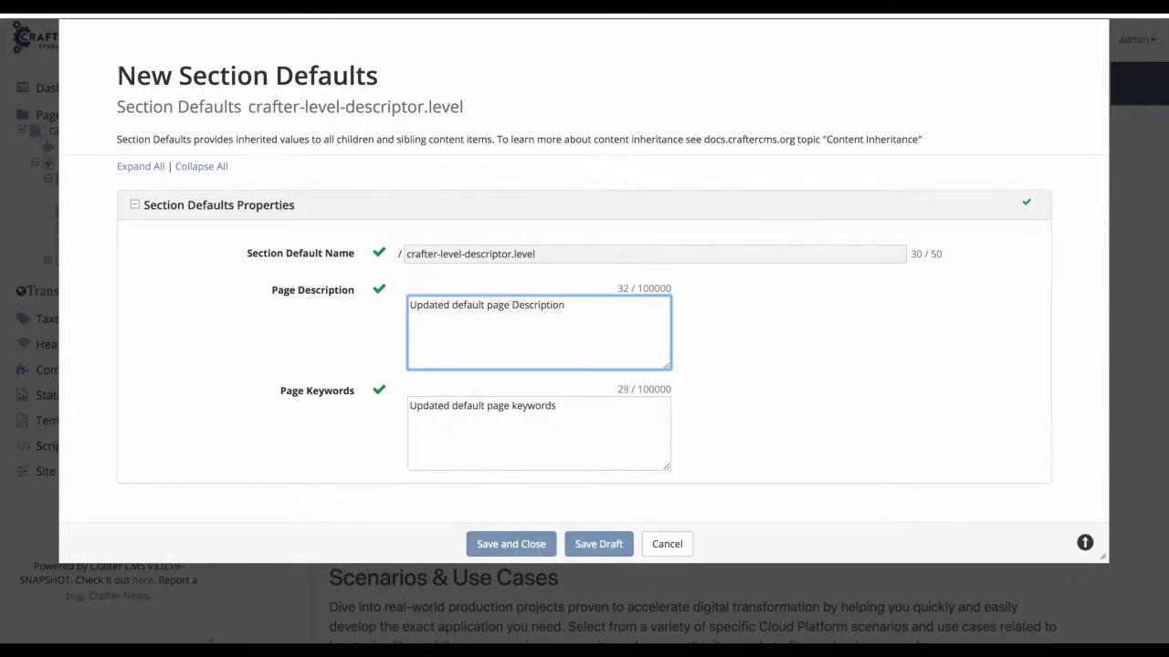
type("d")
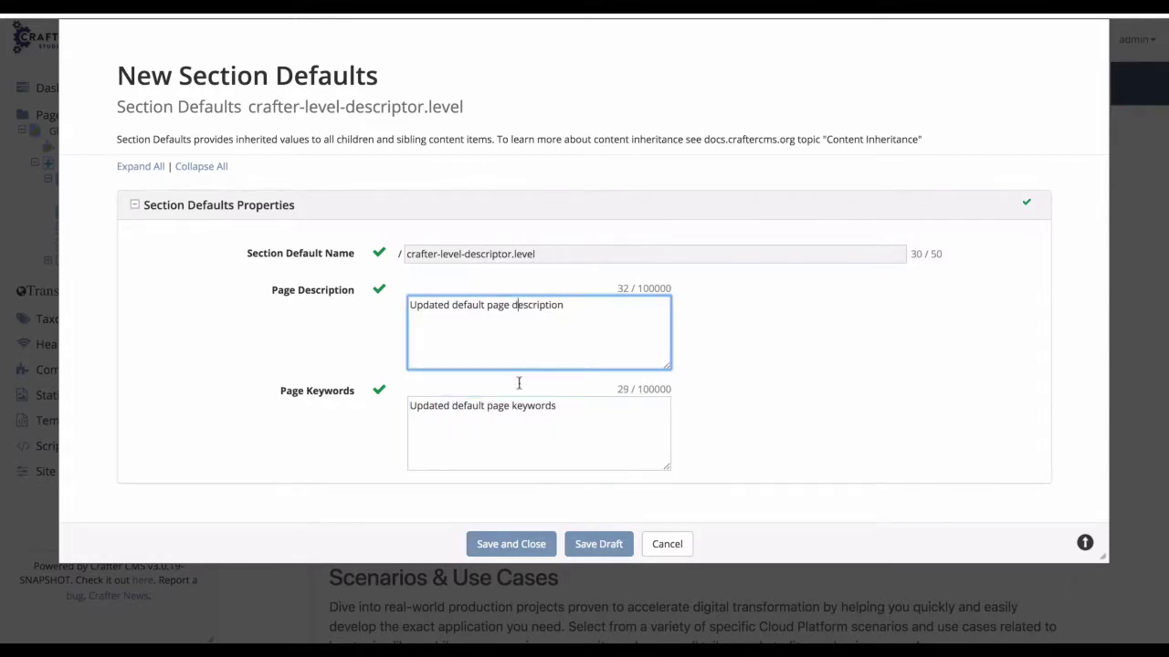
left_click(511, 546)
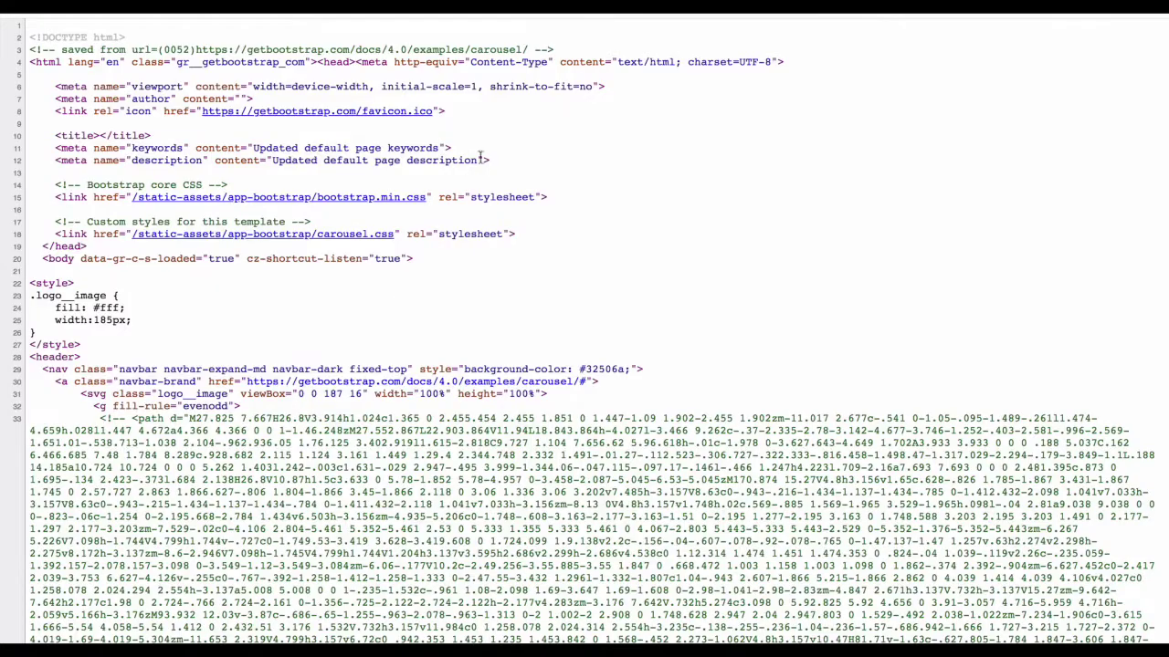
Step: Highlight the keywords and description meta tags on lines 11–12, then close the source tab
left_click_drag(501, 166, 9, 155)
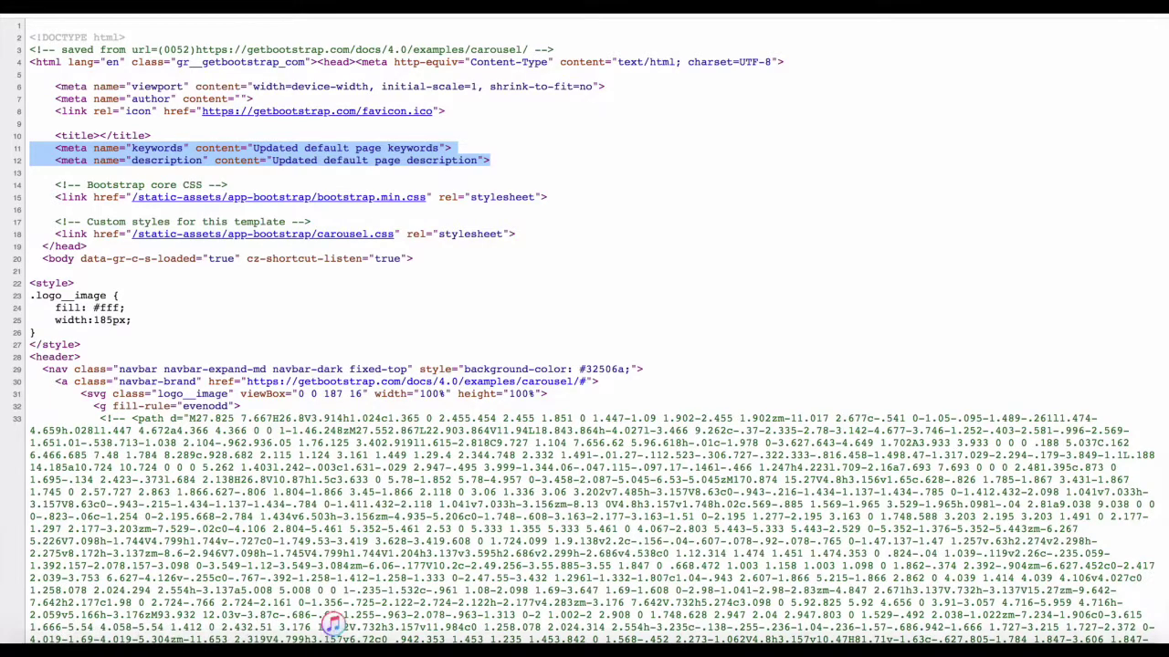
key("ctrl+w")
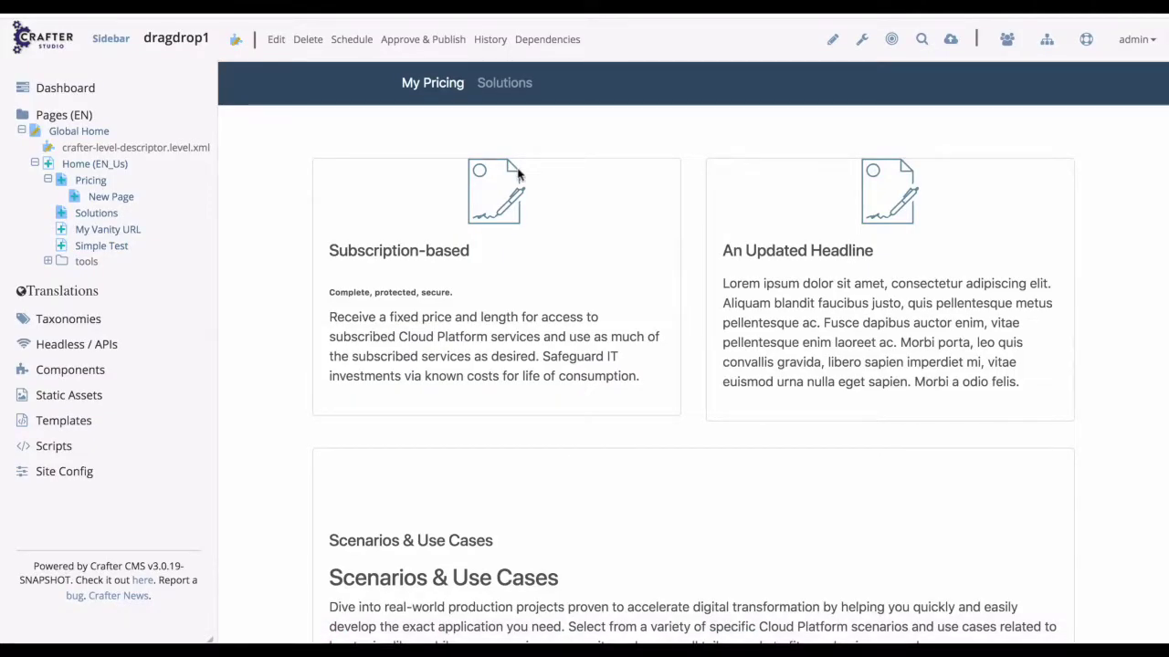
left_click(109, 215)
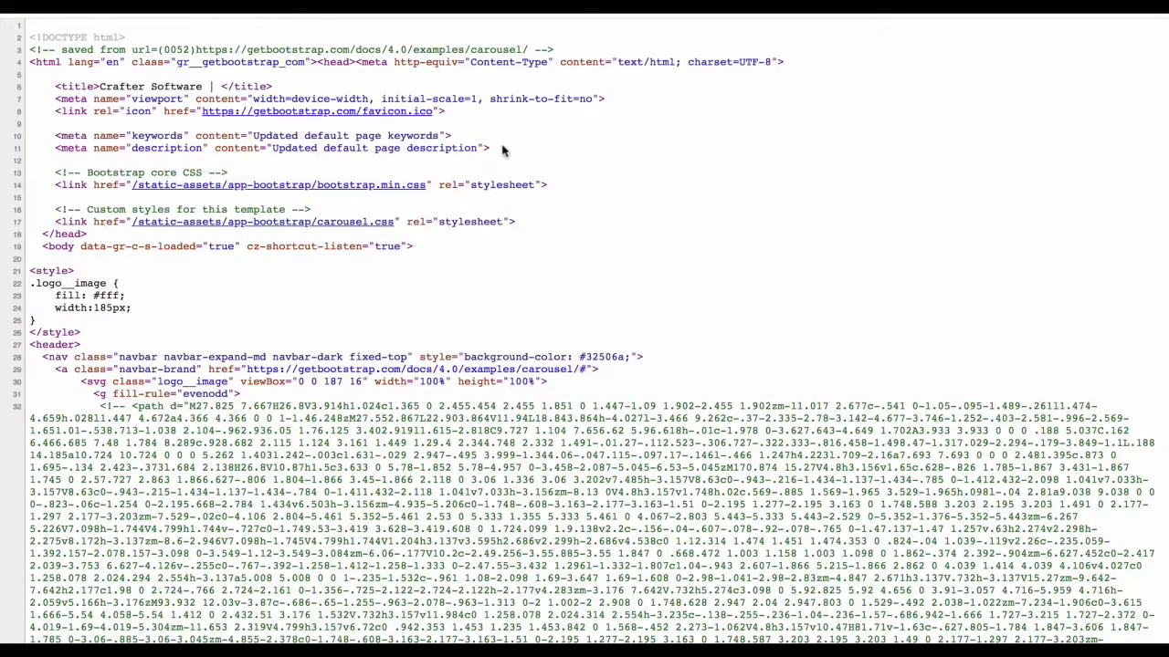
left_click_drag(501, 151, 5, 143)
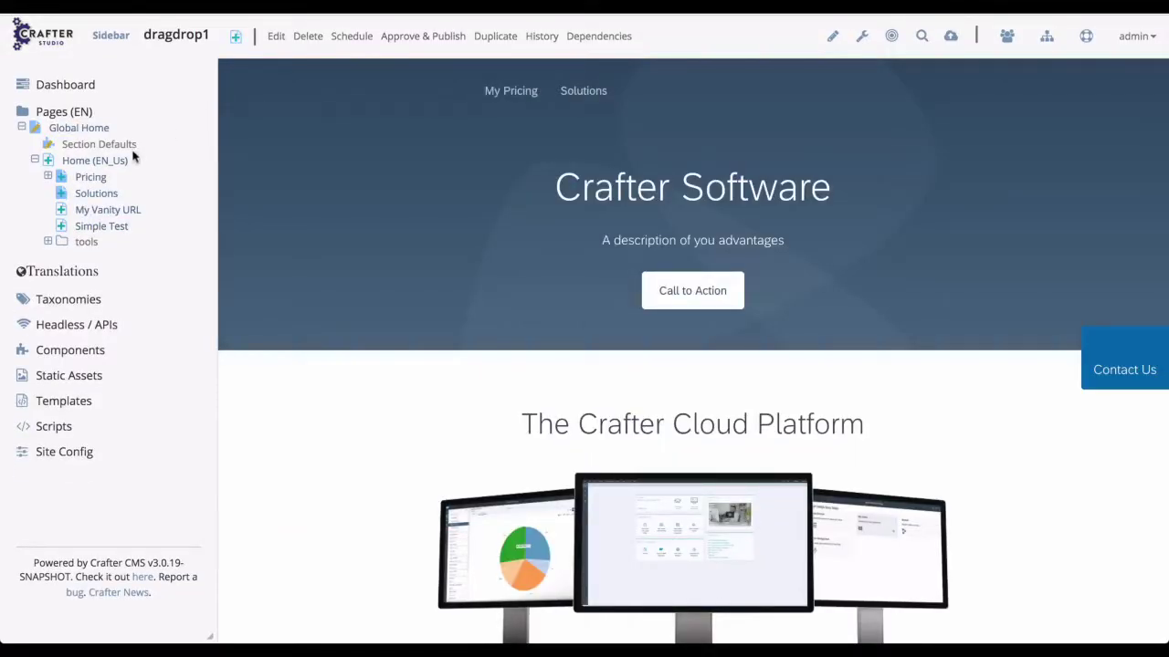
left_click(91, 179)
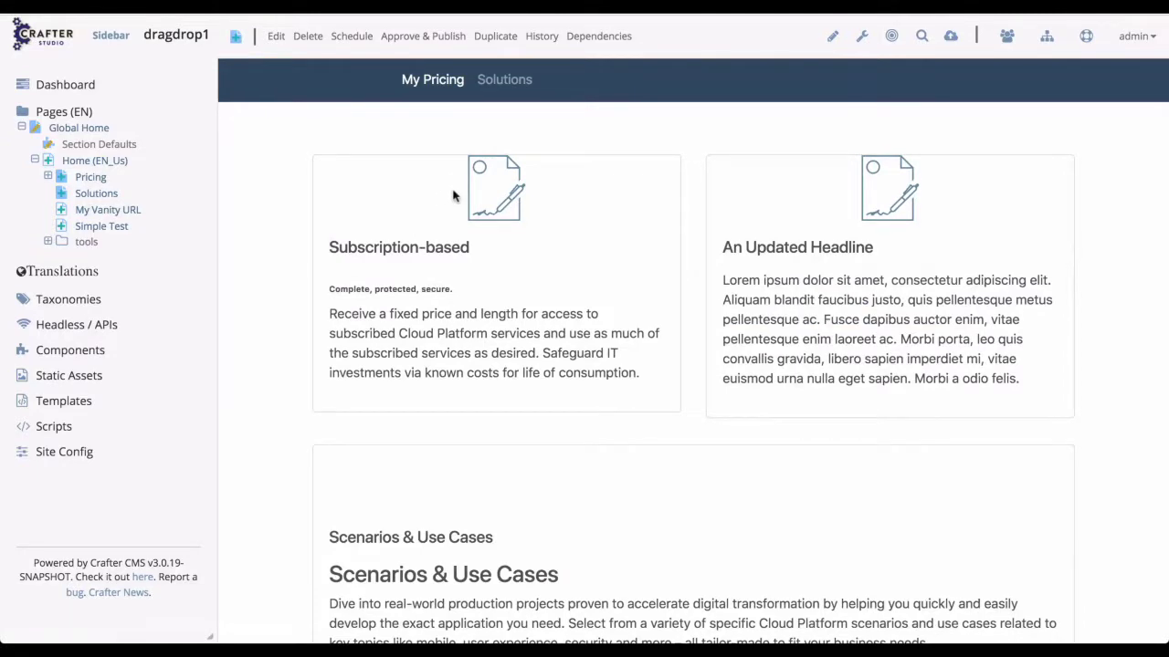
Step: Append ' solution' to the Subscription card headline, making it 'Subscription-based solution', and save
left_click(834, 42)
left_click(318, 160)
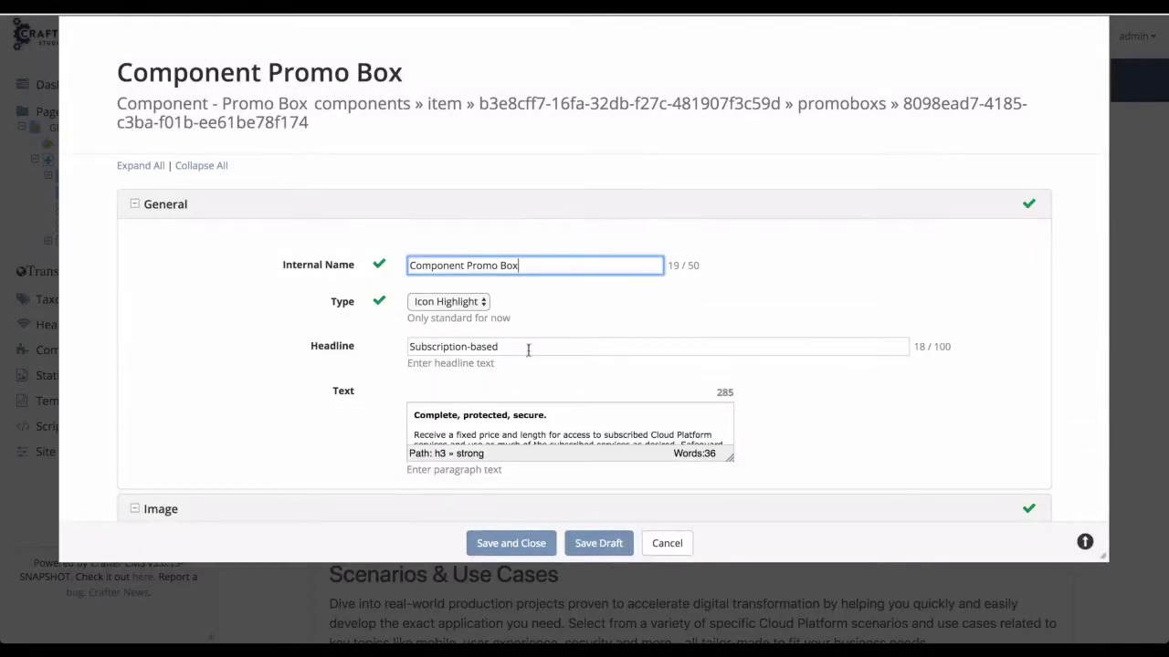
left_click(536, 344)
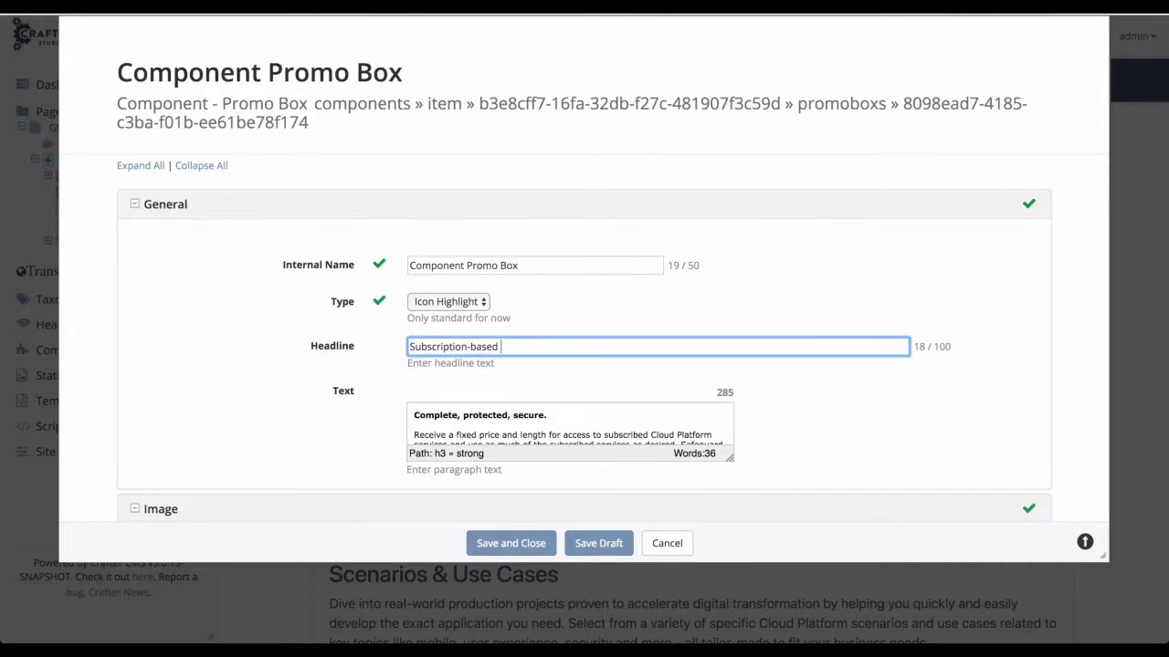
type("solution")
left_click(493, 542)
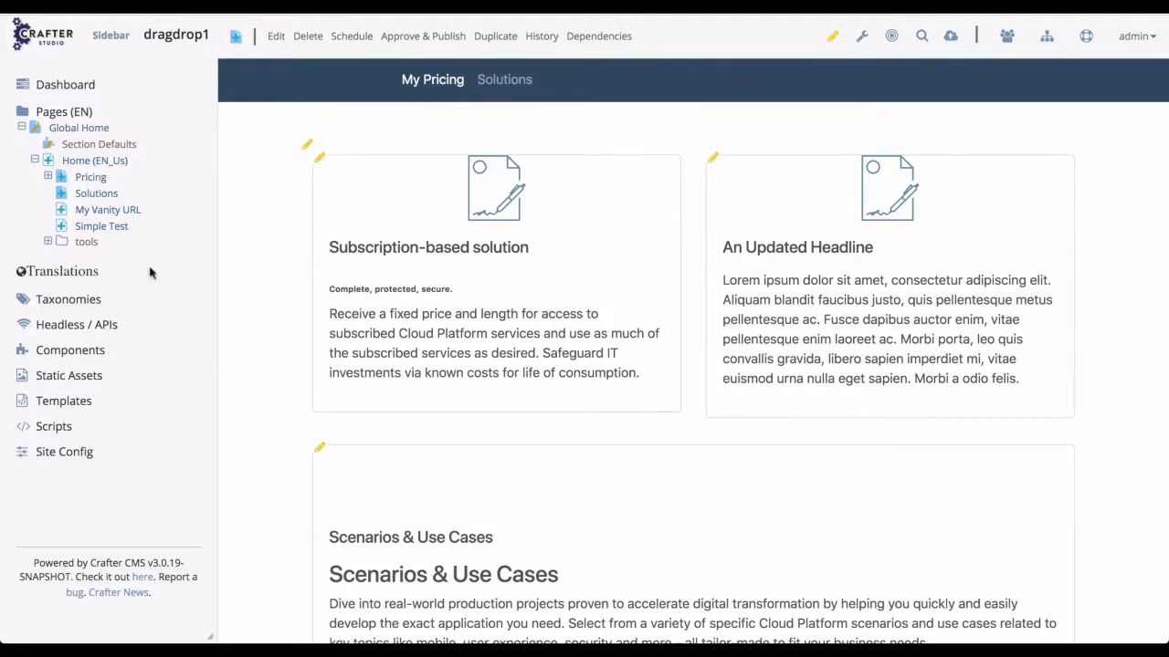
Step: Show the Spanish Translations tree, preview Home (ES), and briefly toggle the components folder
left_click(85, 277)
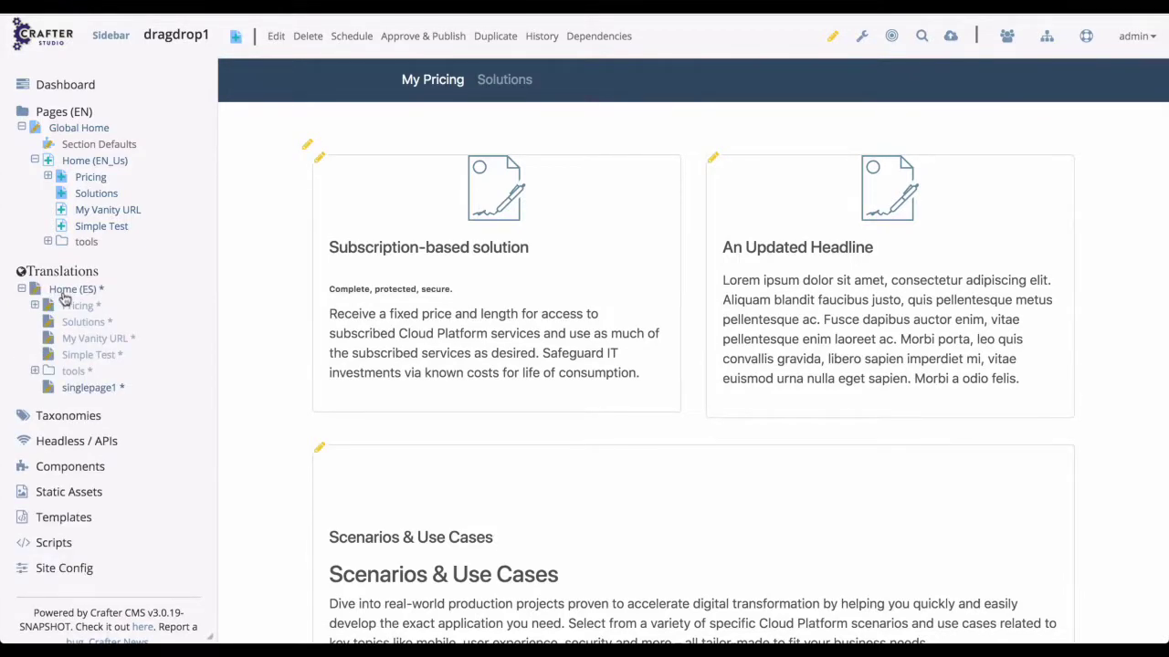
left_click(65, 290)
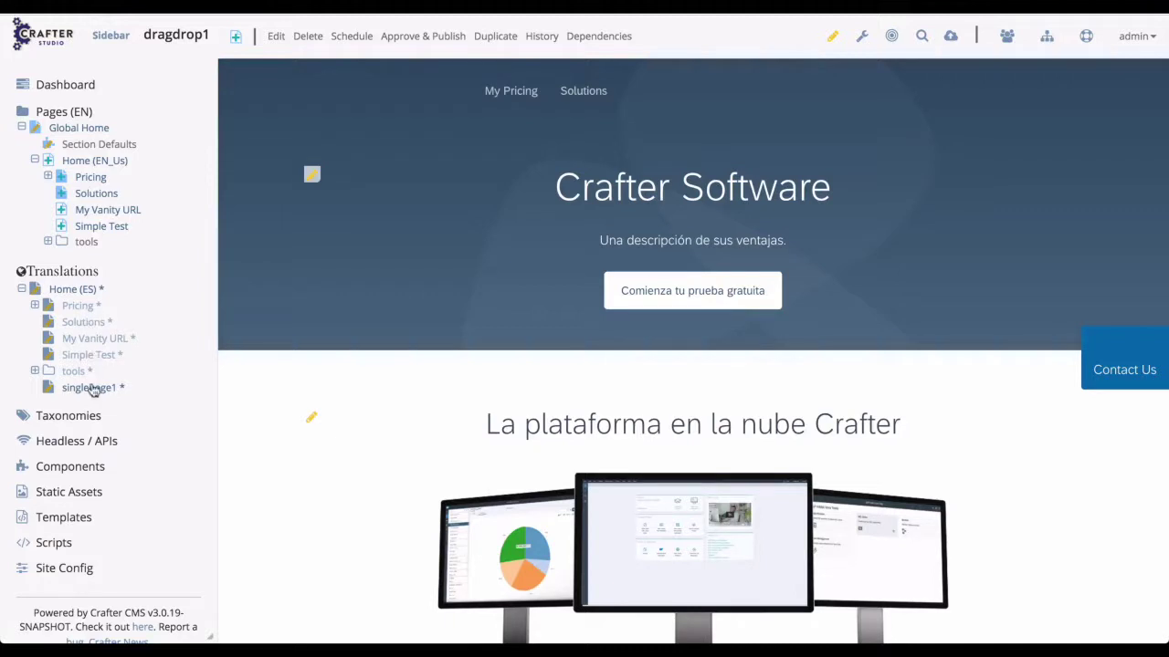
right_click(98, 183)
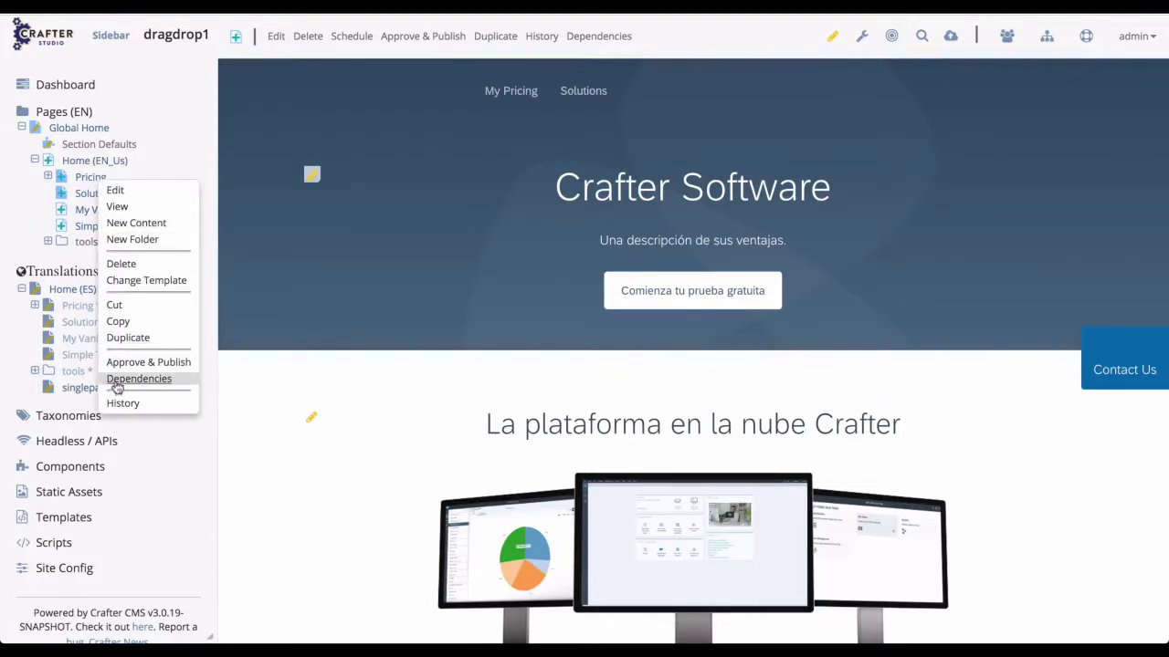
left_click(137, 470)
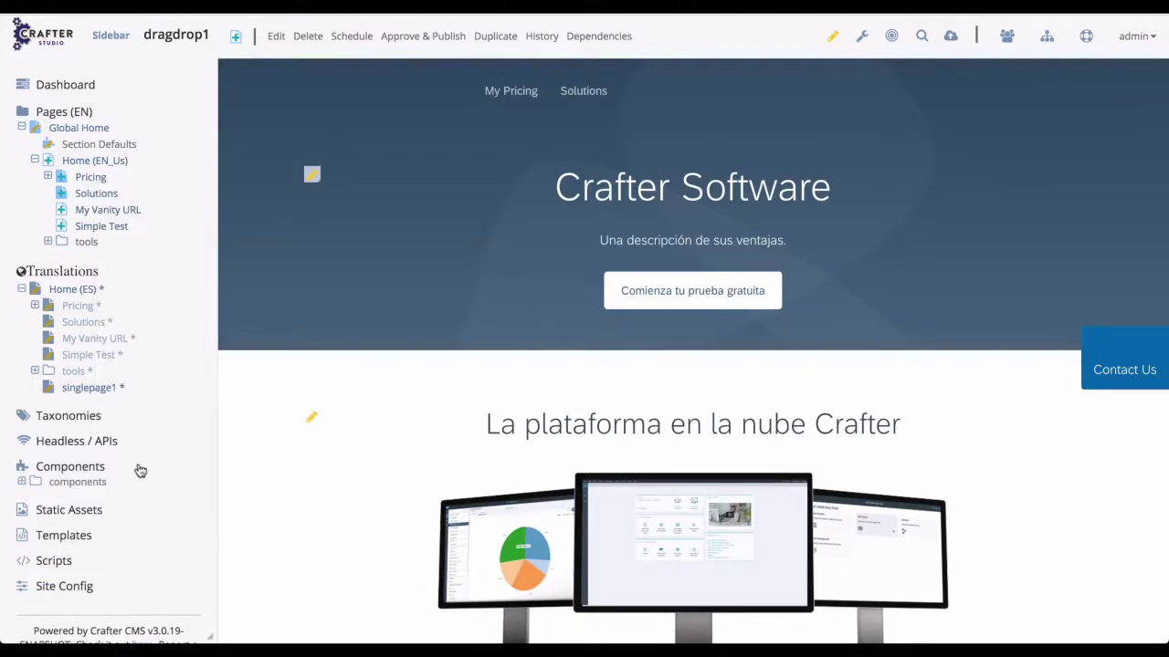
left_click(139, 470)
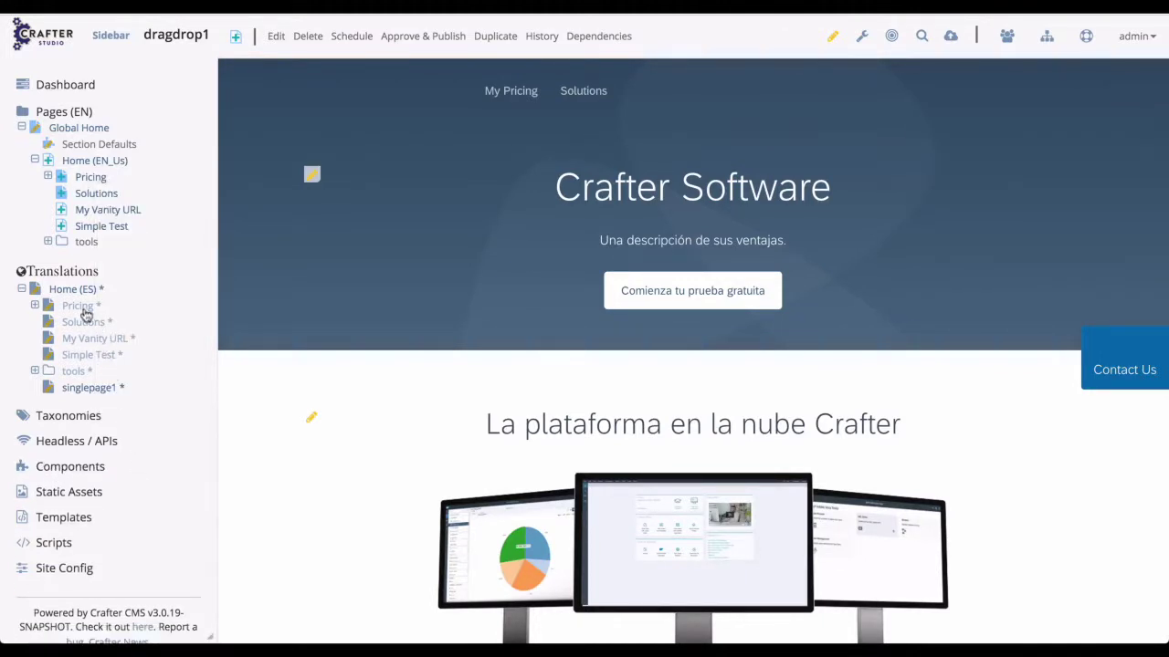
Step: Preview the Pricing page and expand English Pricing to list its New Page child
mouse_move(85, 310)
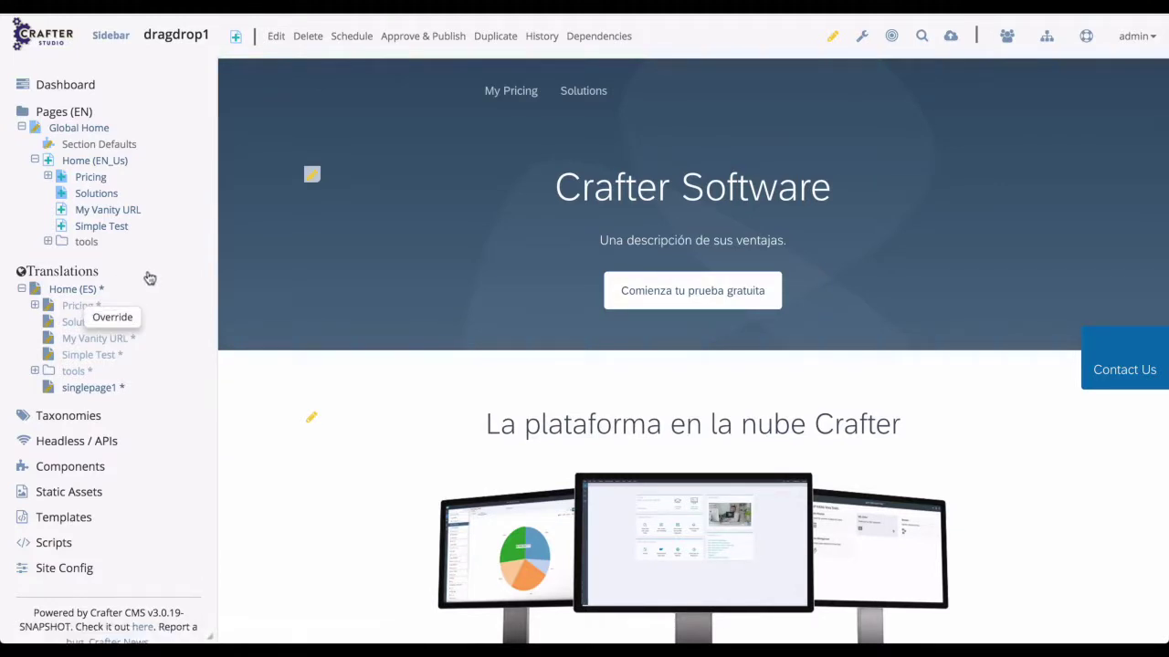
right_click(81, 289)
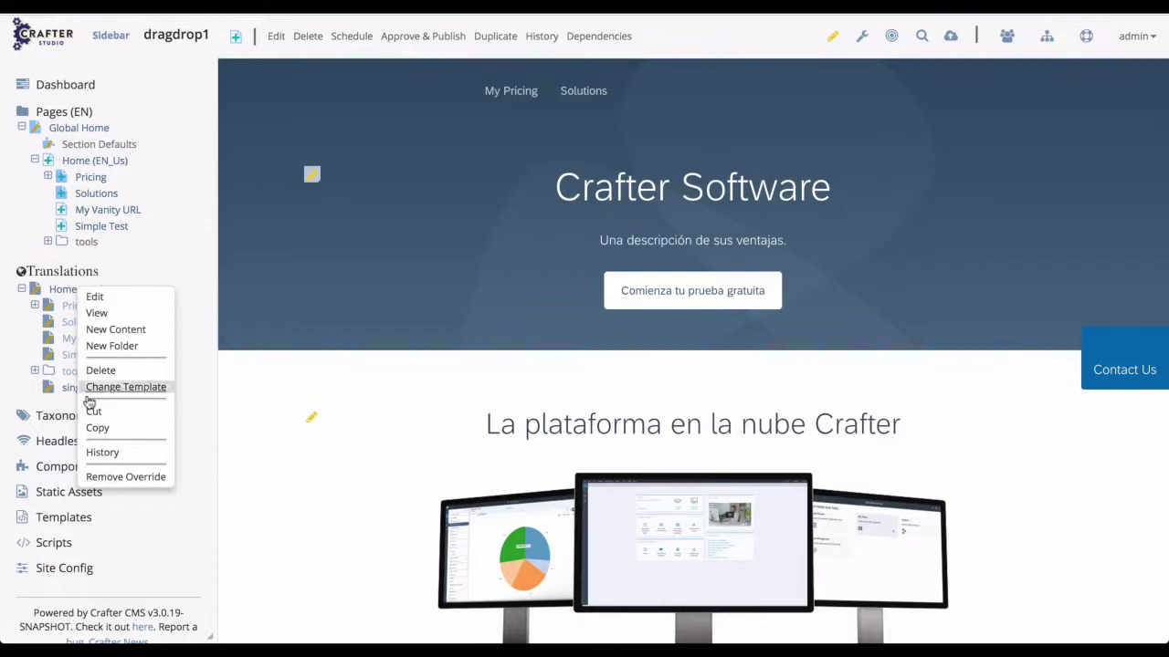
left_click(188, 233)
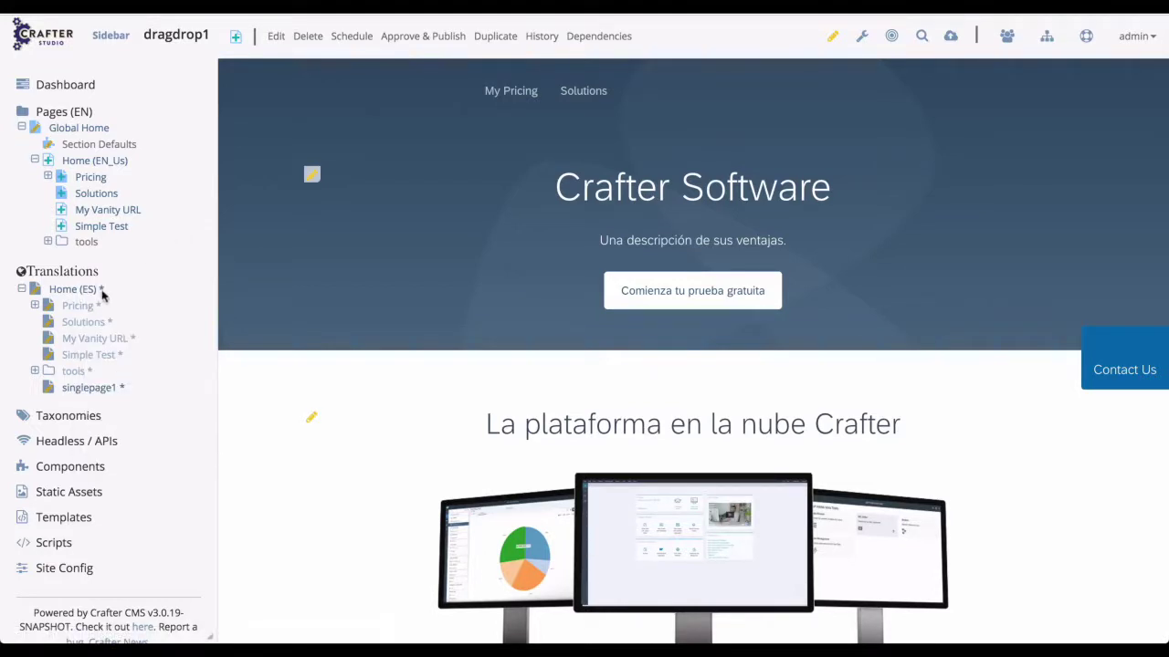
left_click(80, 306)
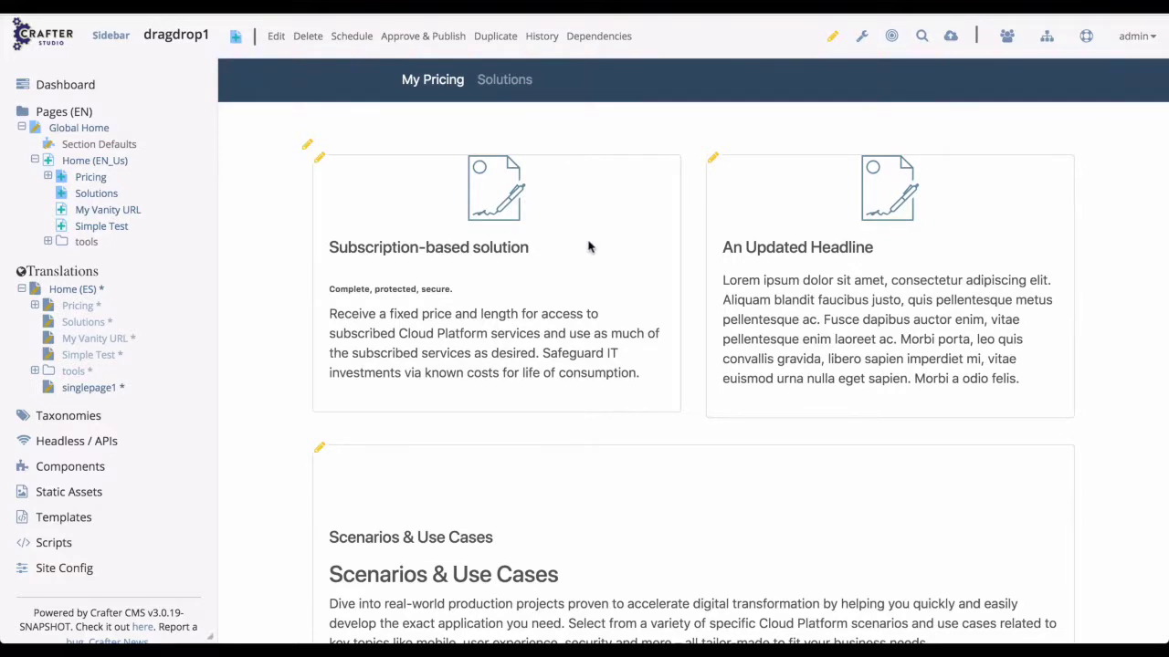
left_click(98, 181)
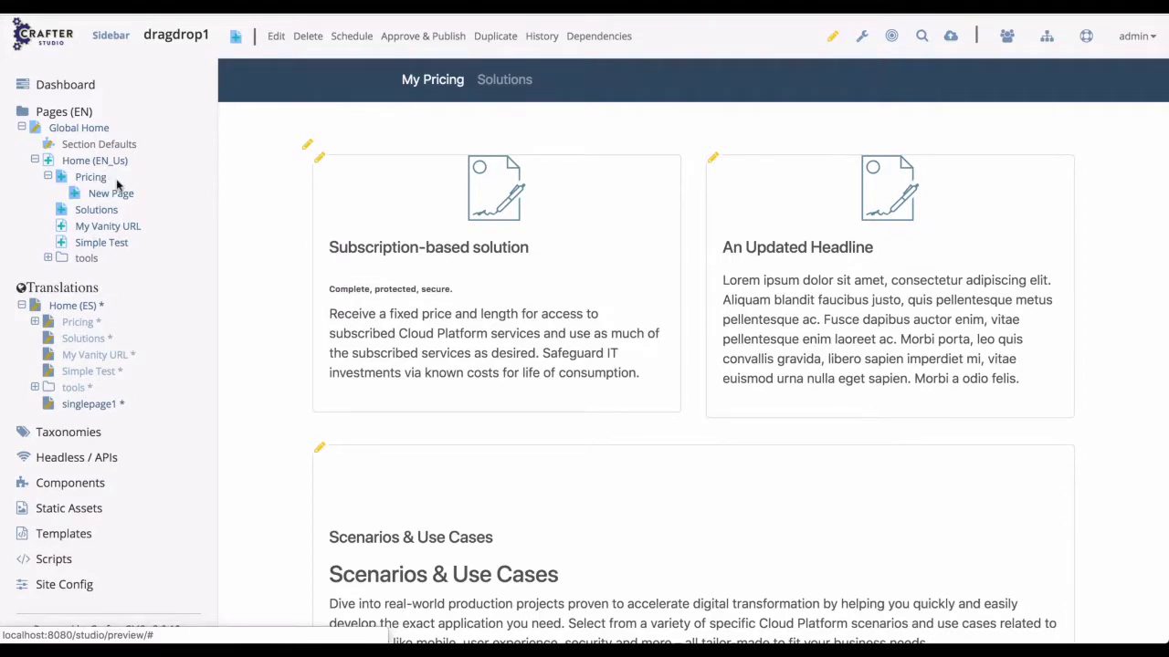
Step: Change the English promo headline from 'Subscription-based solution' to 'Subscription-based software' and save
left_click(322, 161)
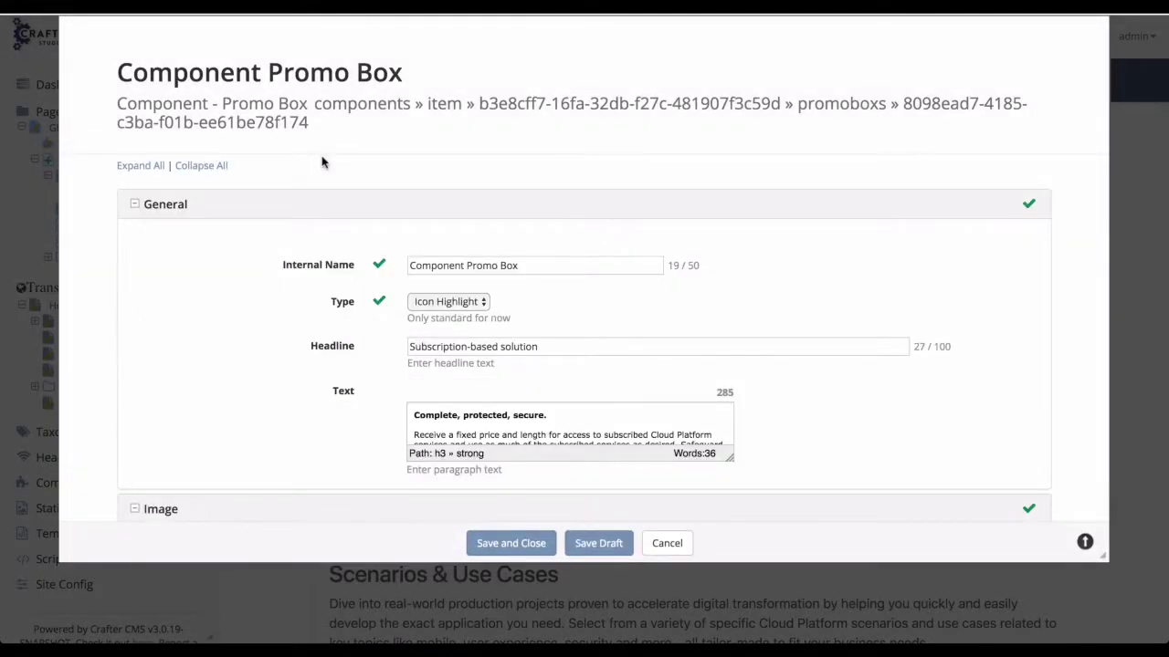
left_click(506, 346)
key("shift+End")
key("BackSpace")
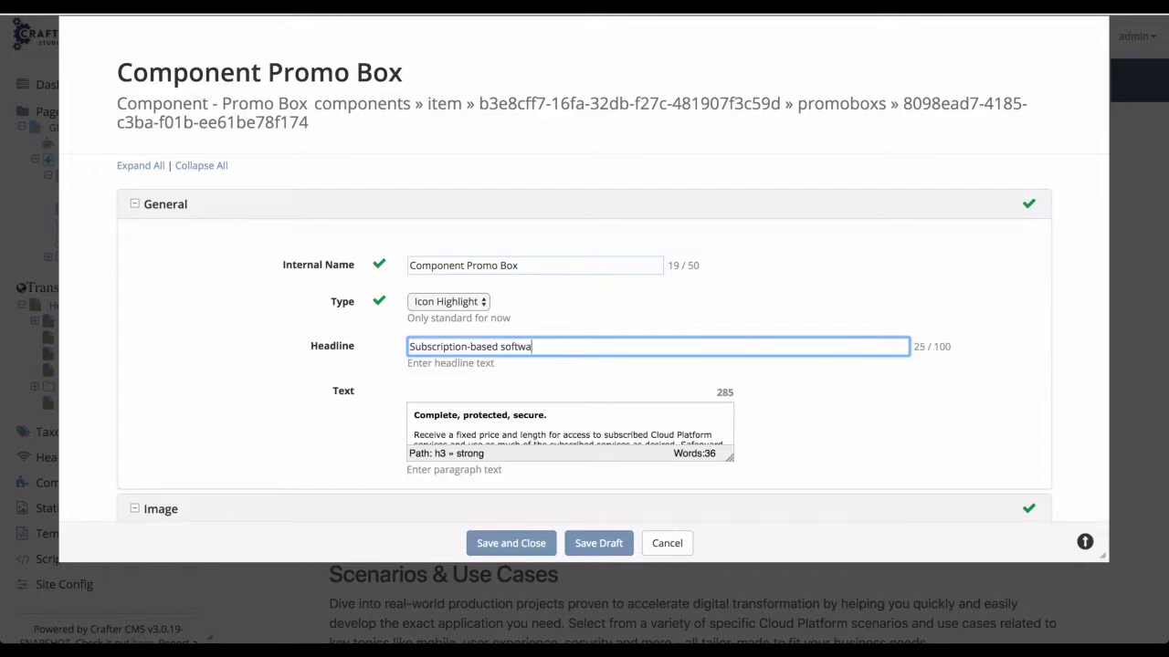
type("oftware")
left_click(511, 543)
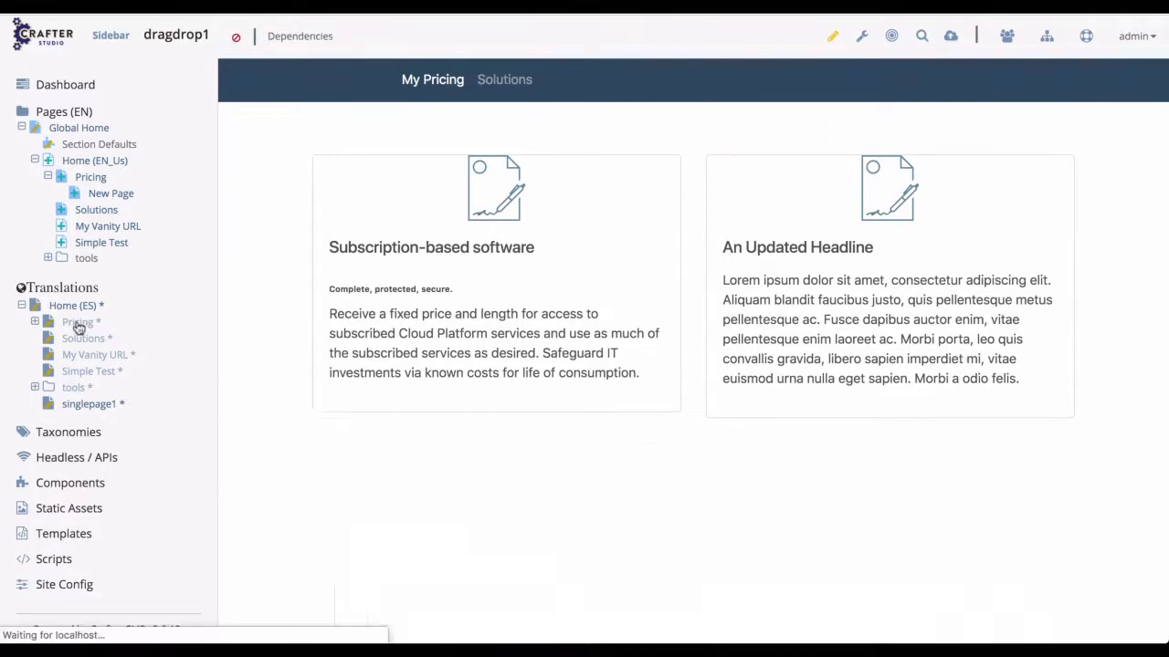
mouse_move(79, 327)
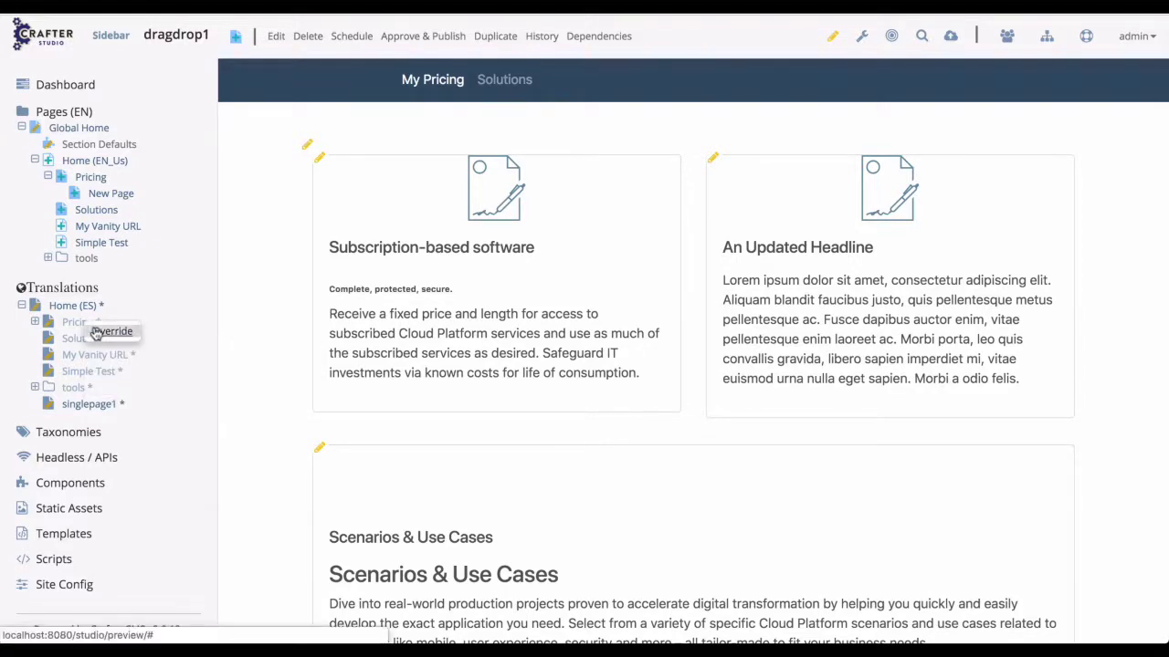
Step: Bring up the actions for Spanish Pricing under Translations, then dismiss them unchosen
right_click(78, 328)
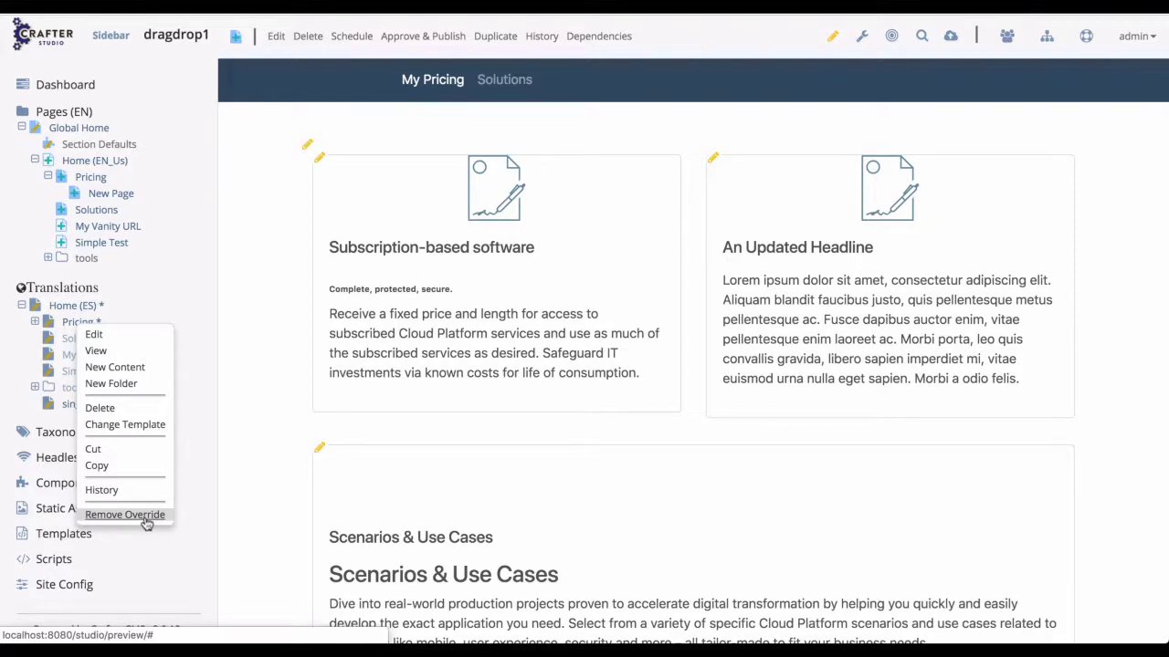
left_click(258, 493)
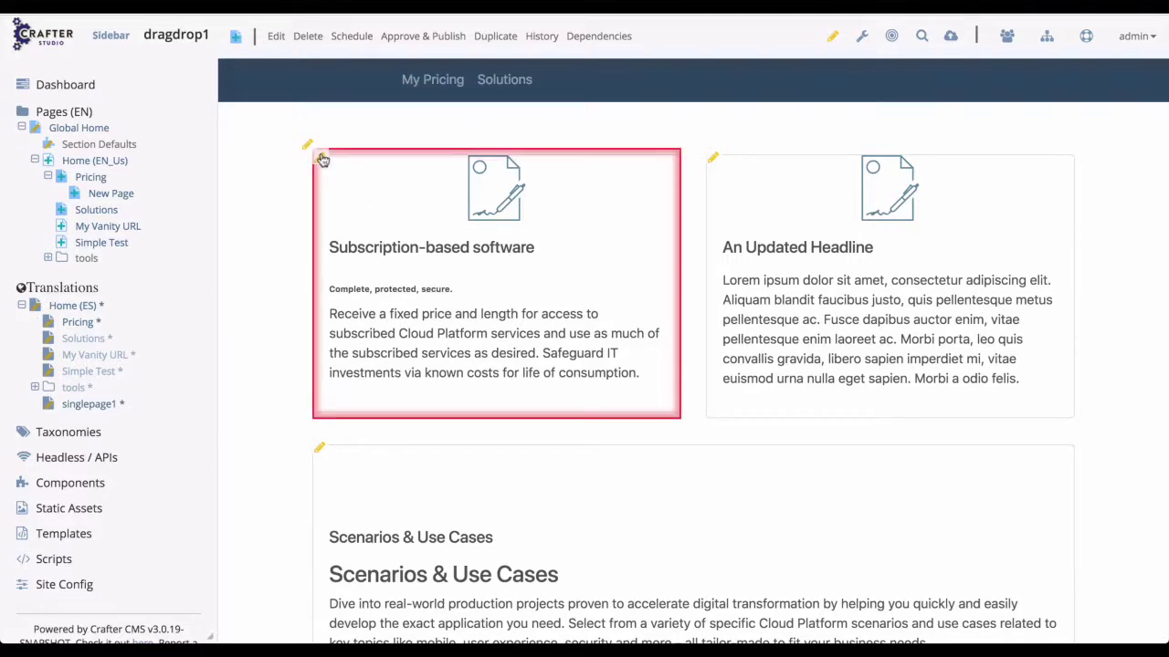
Step: Translate the Spanish promo headline to 'Software basado en suscripción' with Spanish body text, and save
left_click(322, 160)
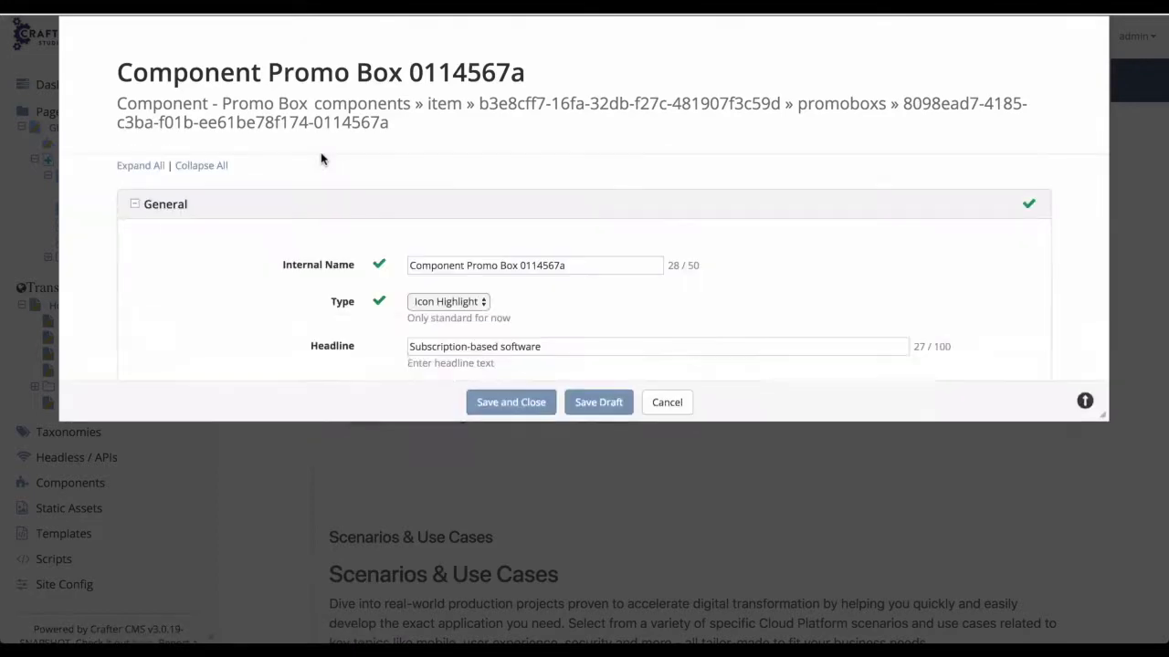
left_click_drag(547, 346, 350, 341)
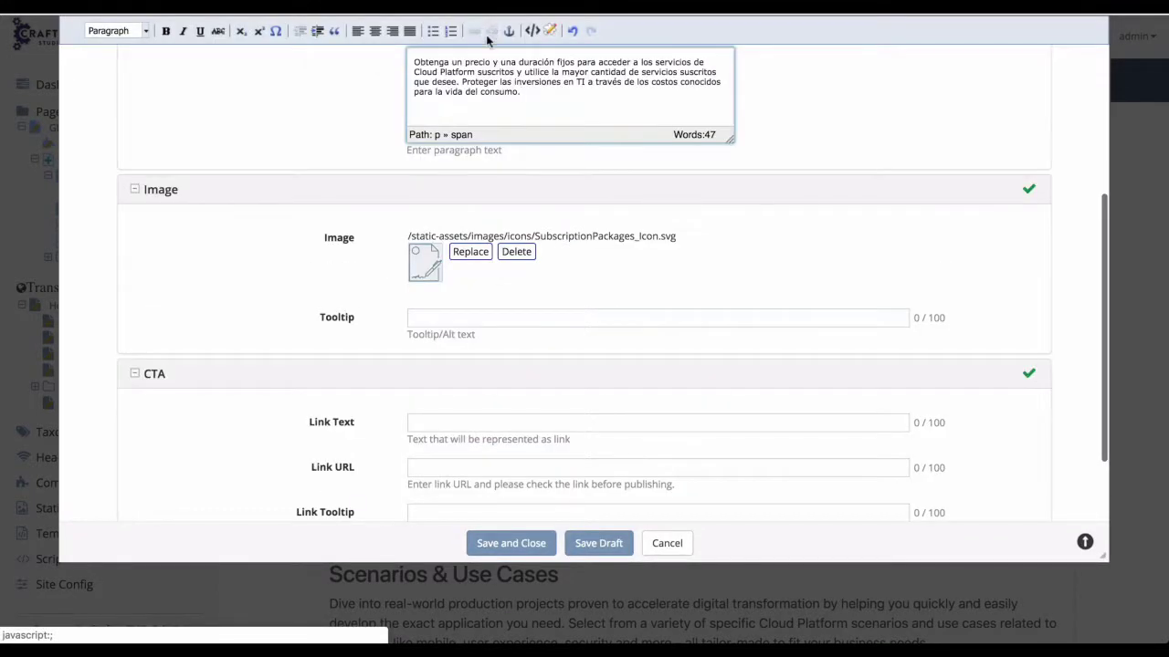
scroll(500, 61, "up", 2)
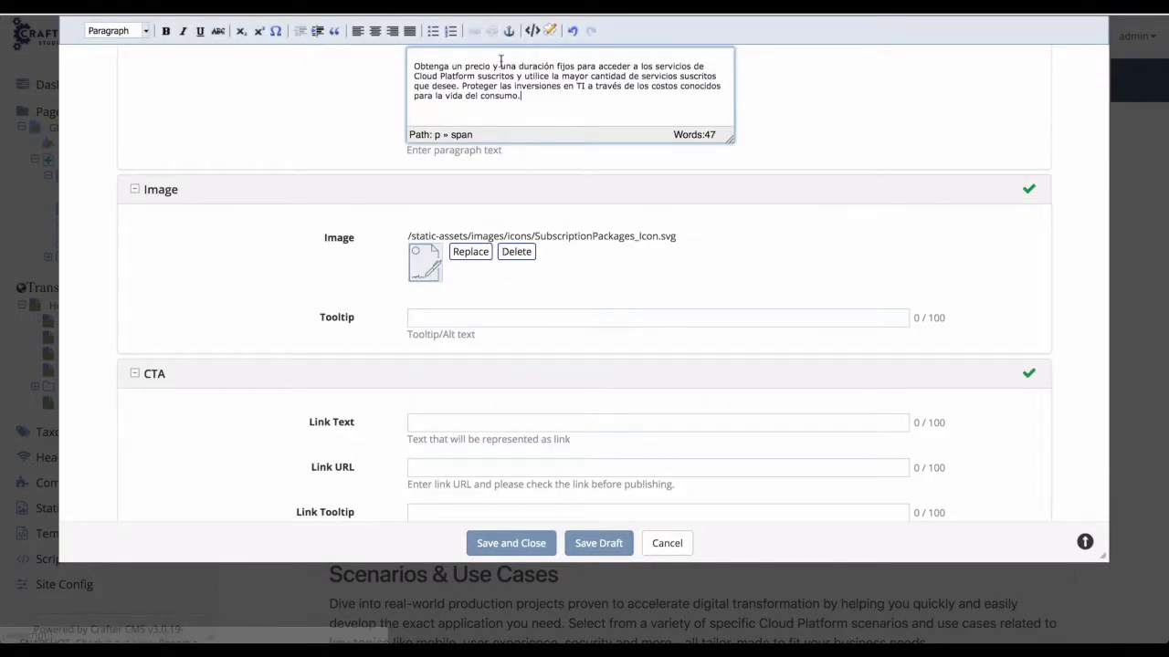
scroll(545, 183, "up", 3)
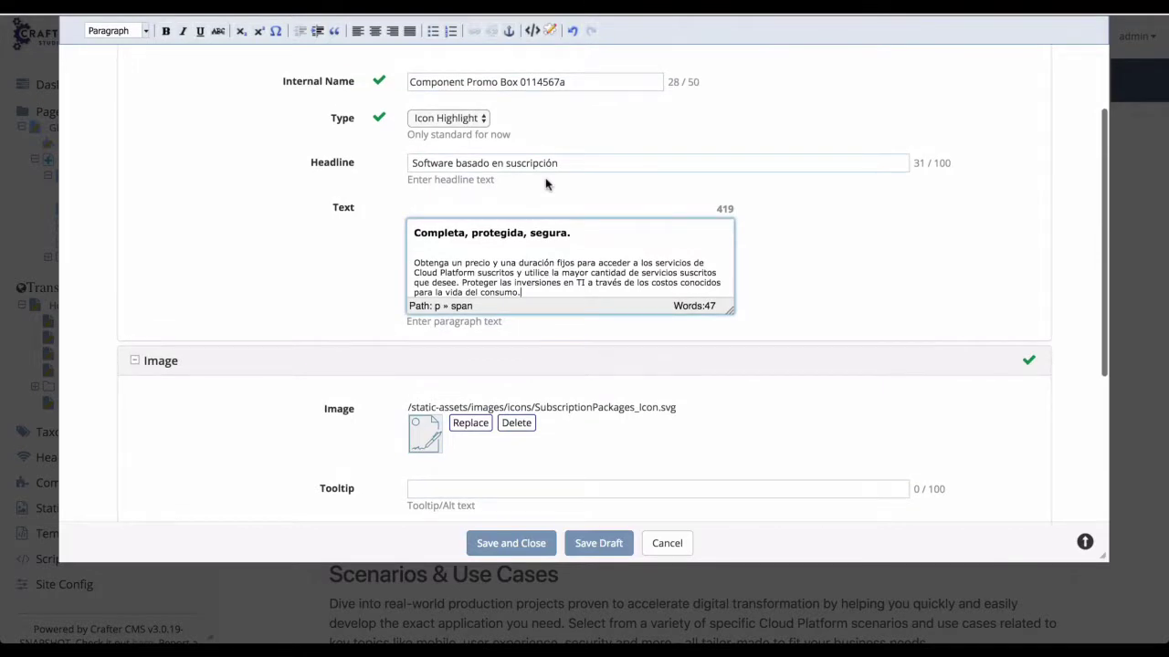
scroll(554, 229, "down", 2)
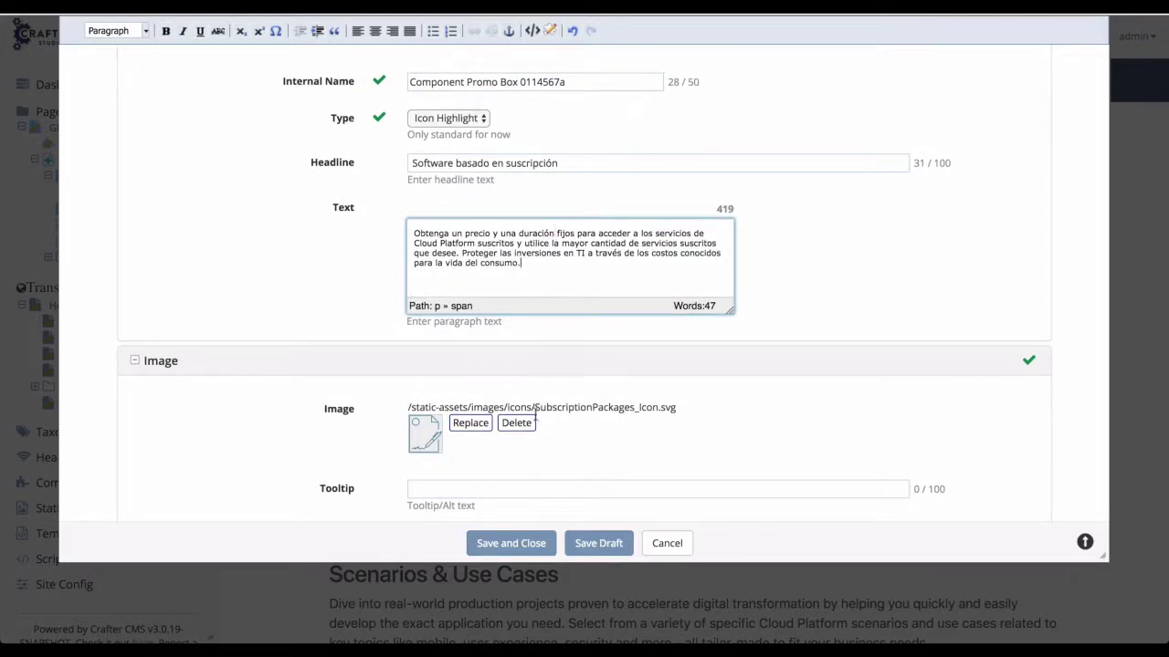
left_click(518, 543)
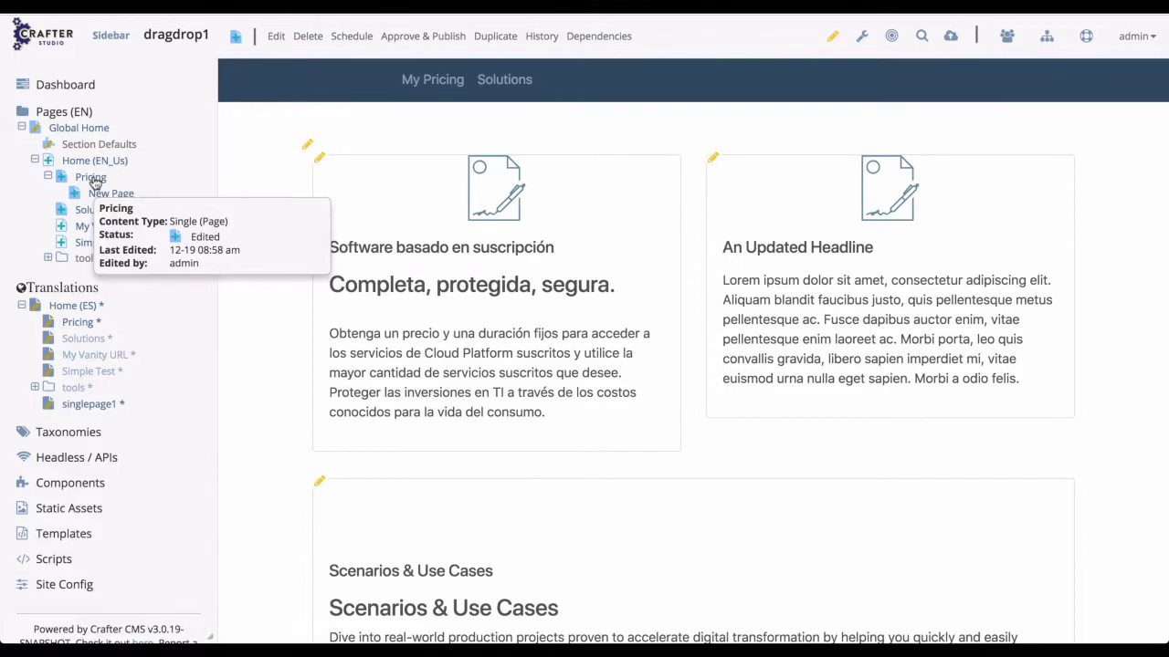
left_click(93, 180)
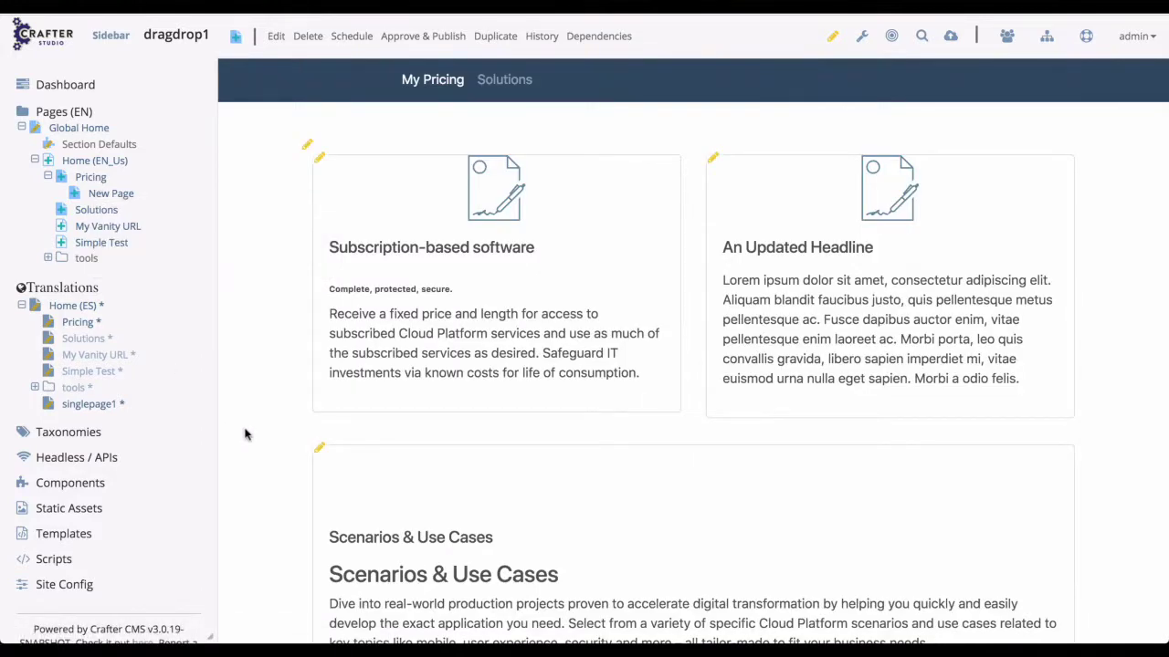
left_click(79, 322)
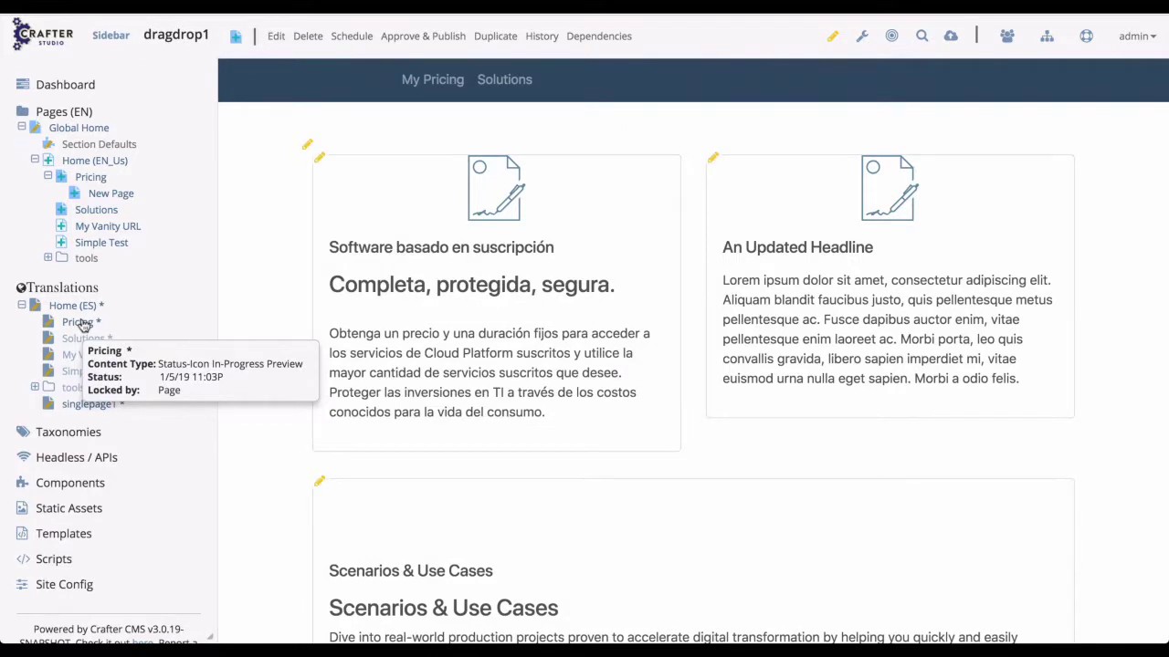
left_click(85, 182)
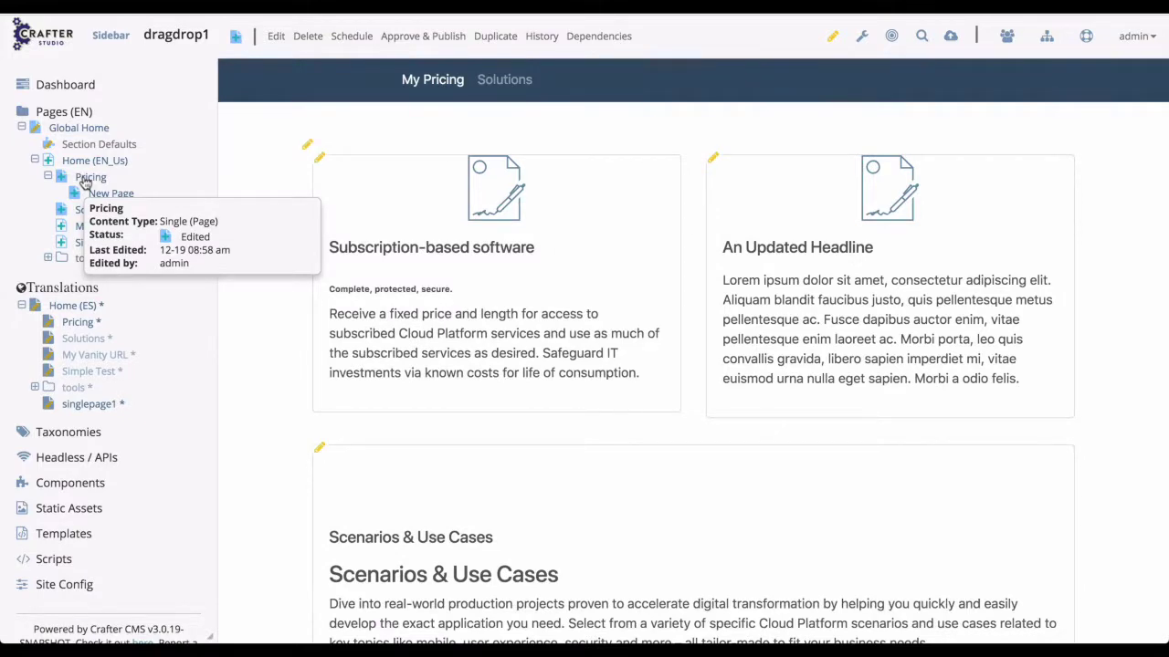
left_click(79, 324)
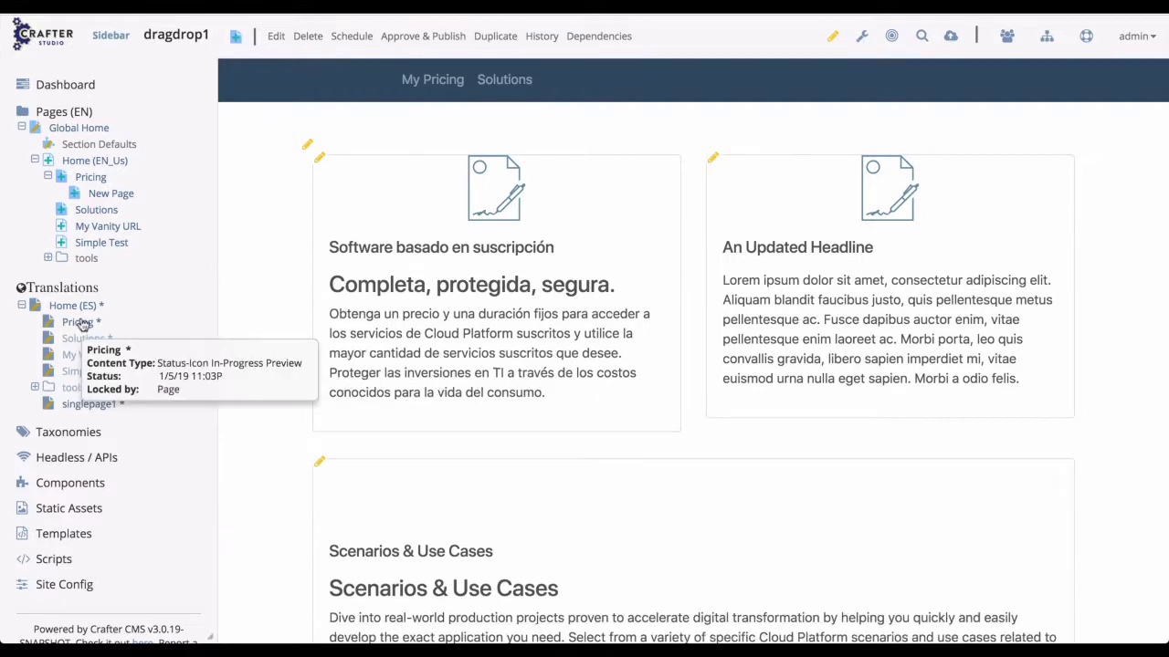
Step: Remove the Spanish Pricing override, confirm the deletion, and reload its preview
right_click(80, 325)
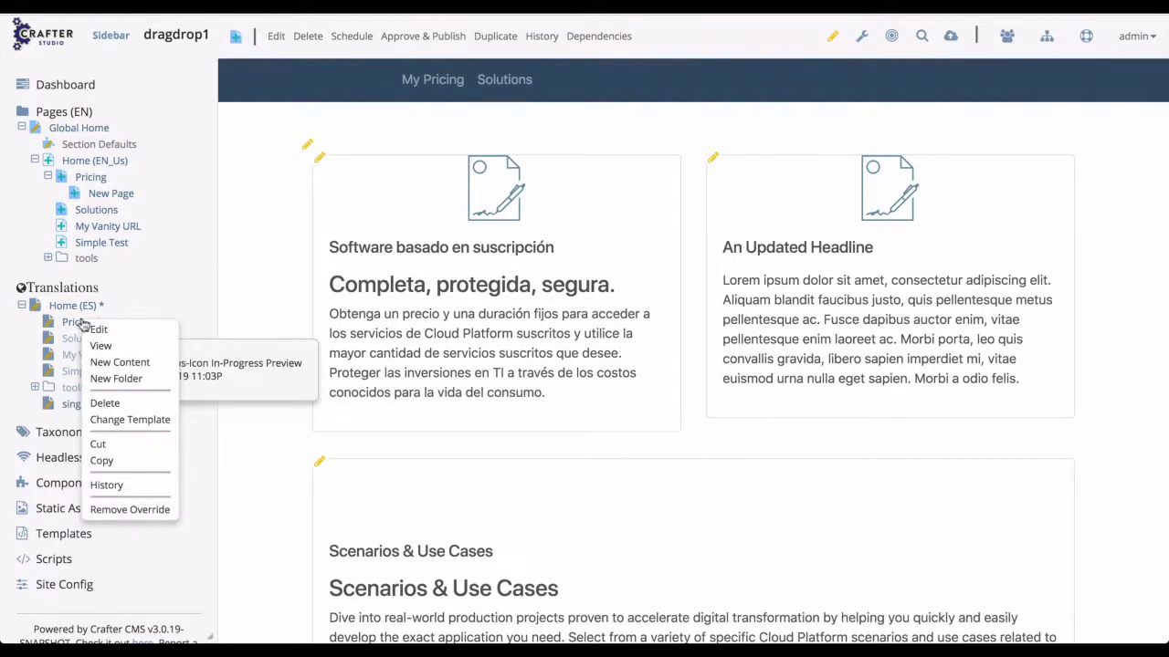
left_click(119, 509)
left_click(724, 419)
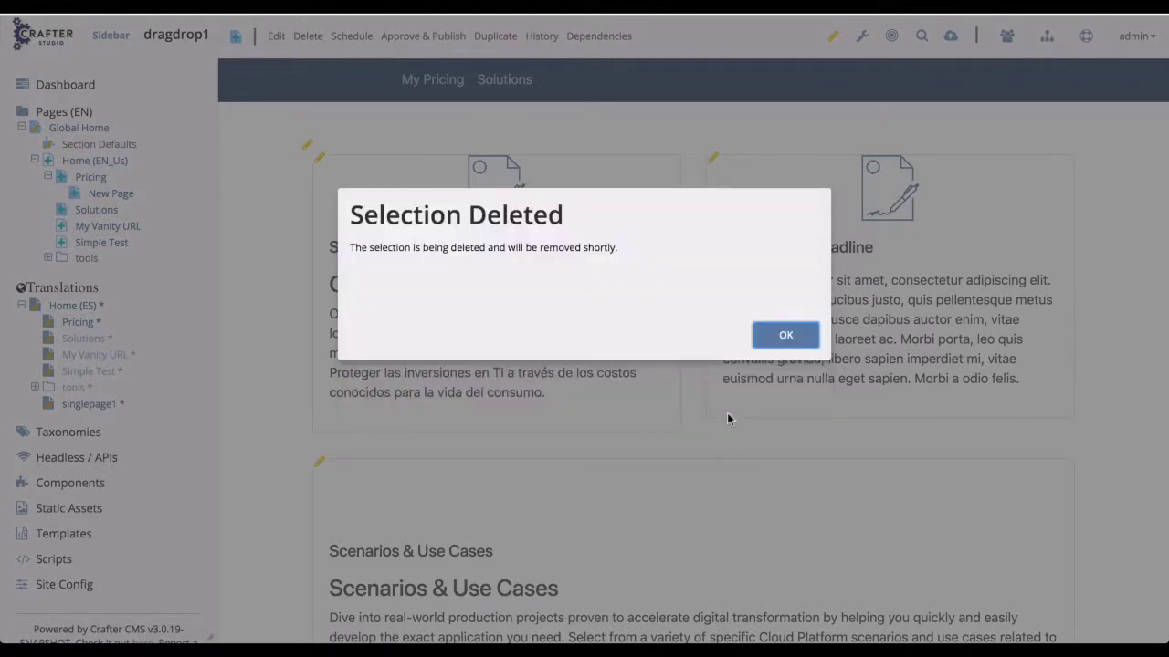
left_click(782, 338)
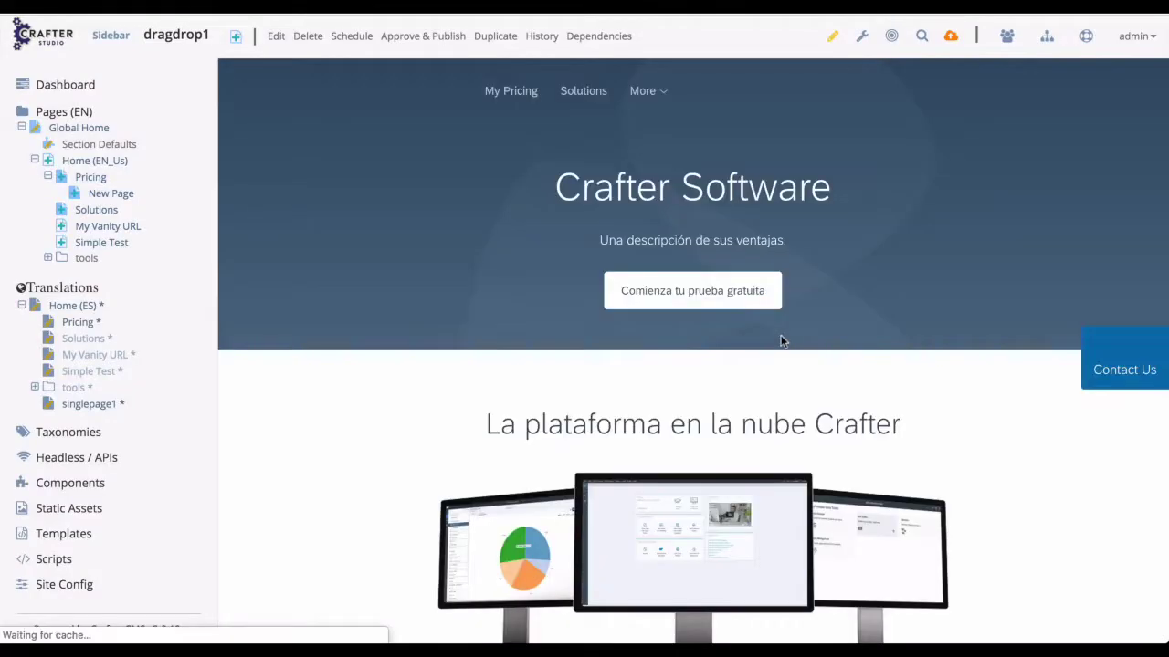
left_click(77, 323)
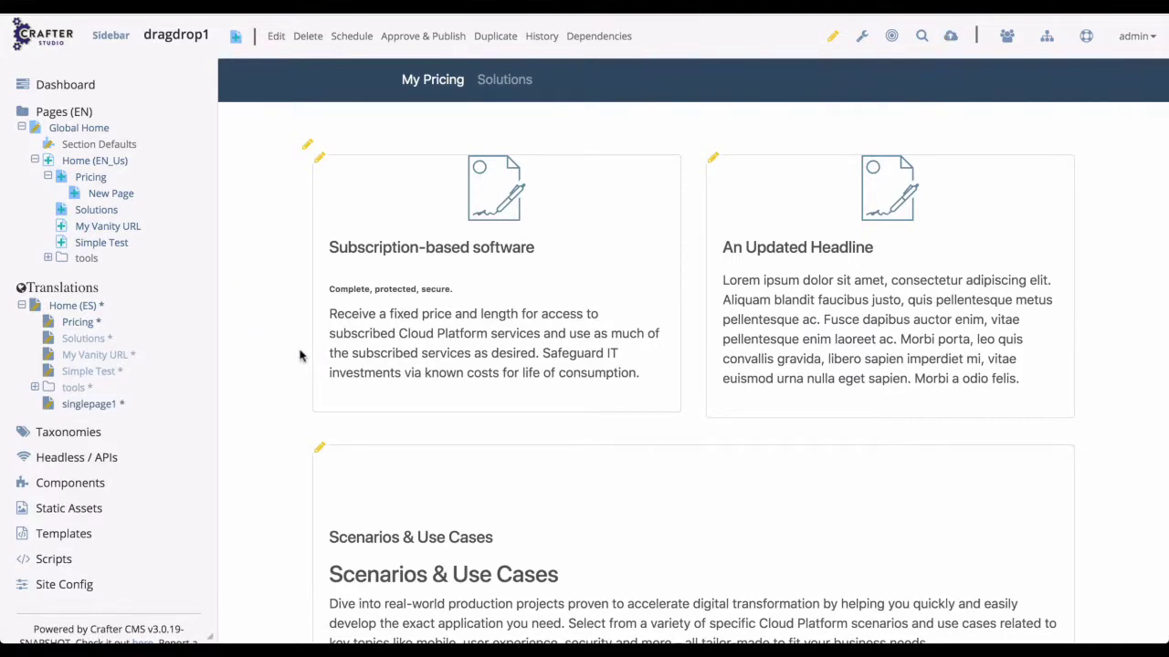
Step: Extend the promo headline to 'Subscription-based software model' and save it
left_click(319, 161)
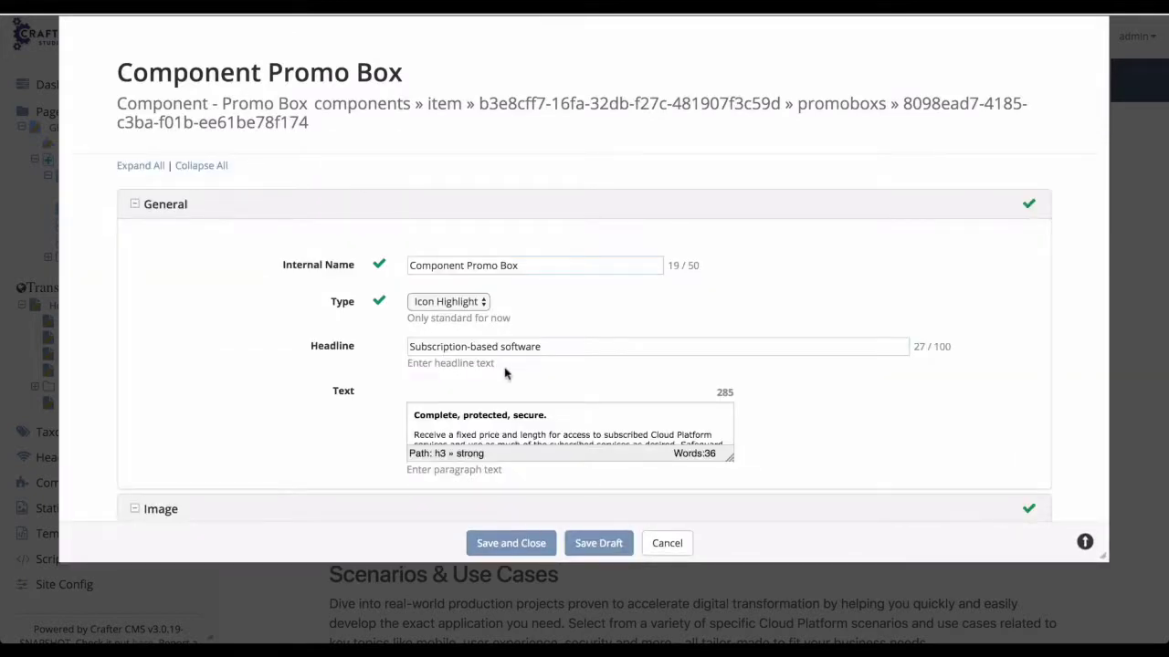
left_click(562, 345)
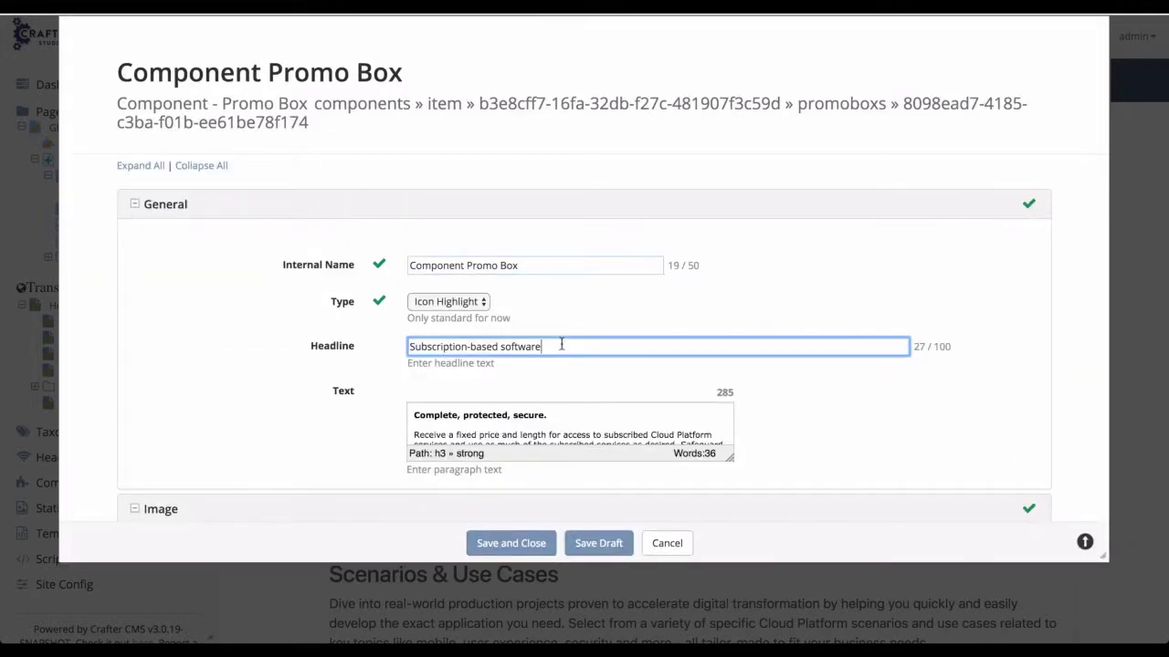
type("M")
key("BackSpace")
type("model")
left_click(526, 541)
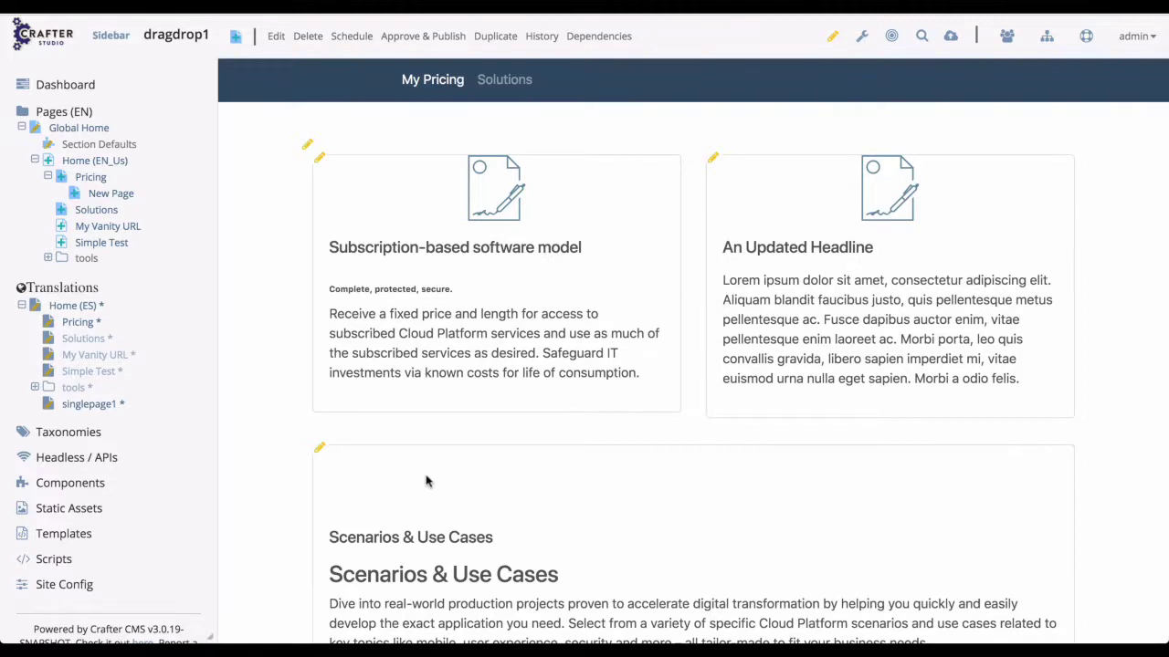
mouse_move(427, 644)
left_click(890, 7)
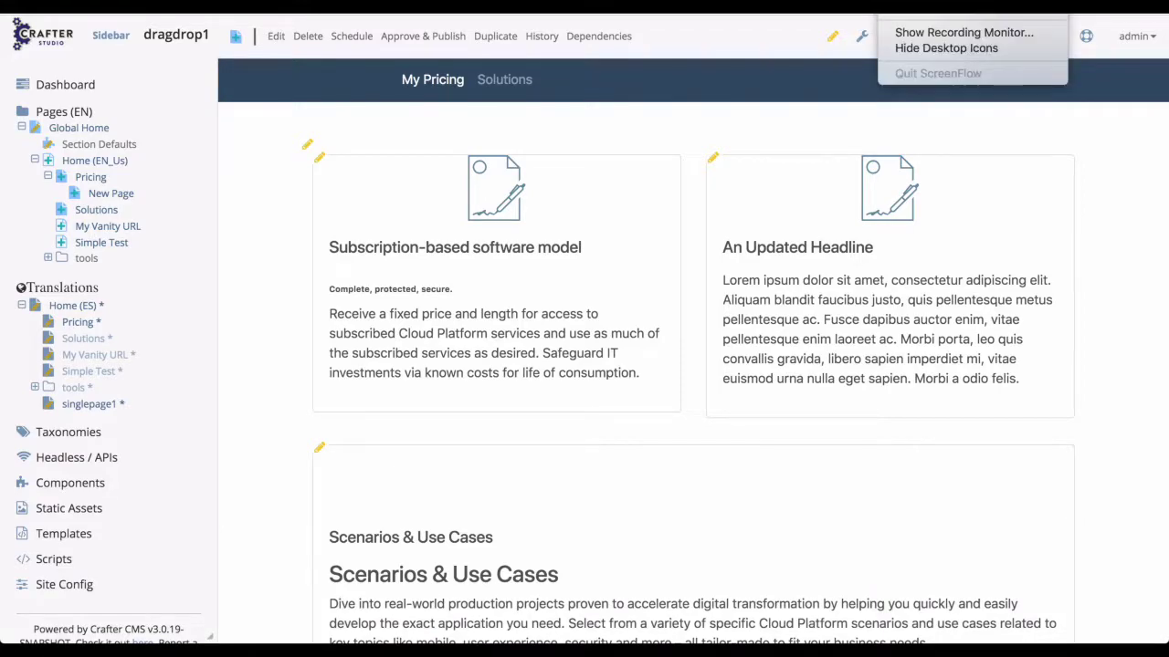